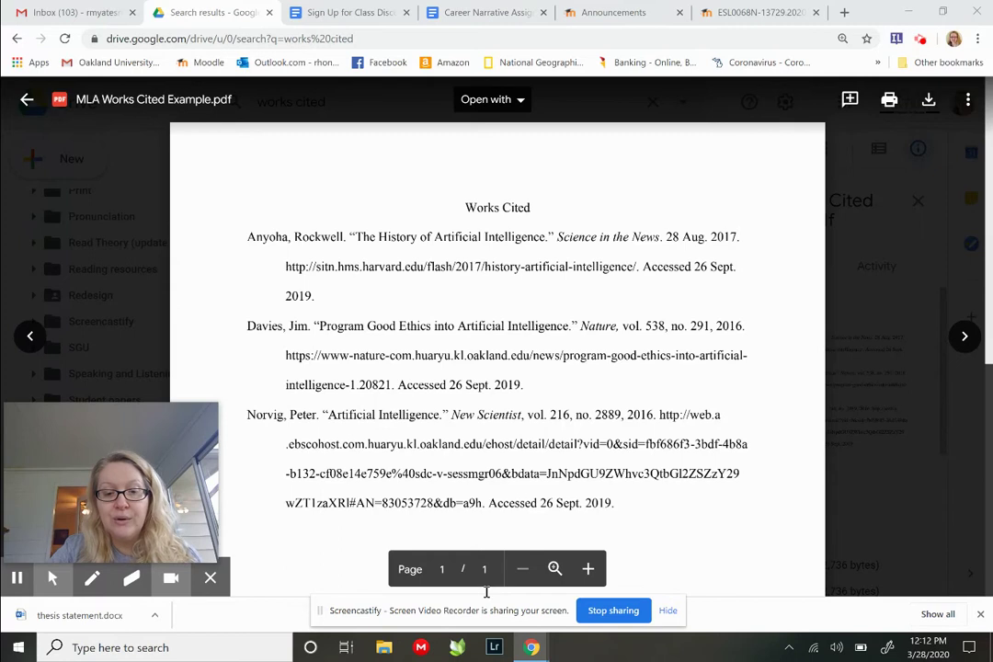
Step: Switch to the browser window holding the online learning tips page, bring up the Project Discussion – Presenter Report document, and maximize the window
mouse_move(533, 648)
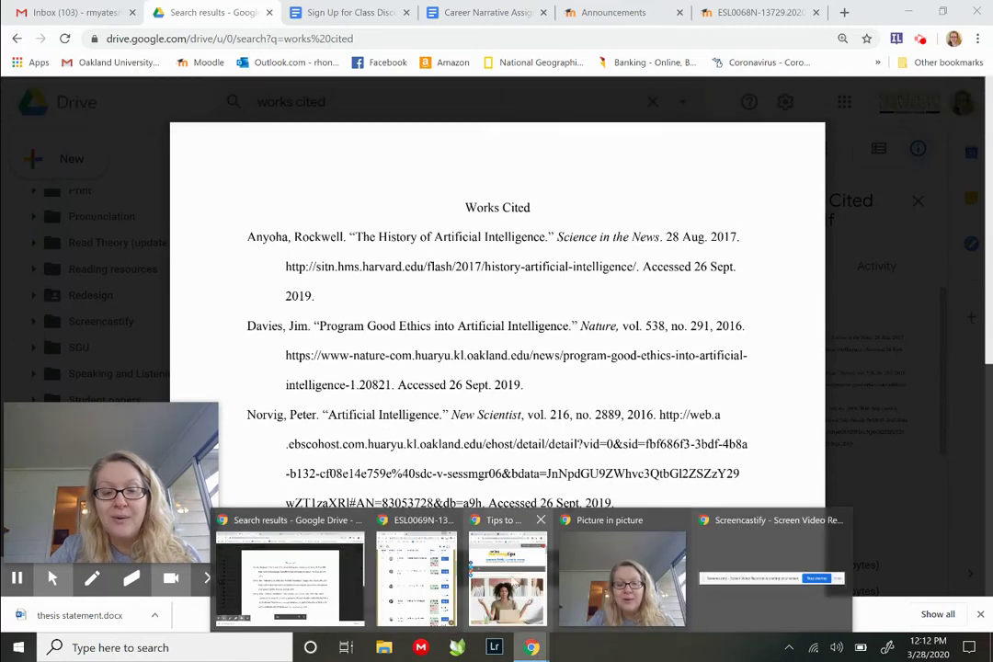
mouse_move(508, 579)
left_click(529, 515)
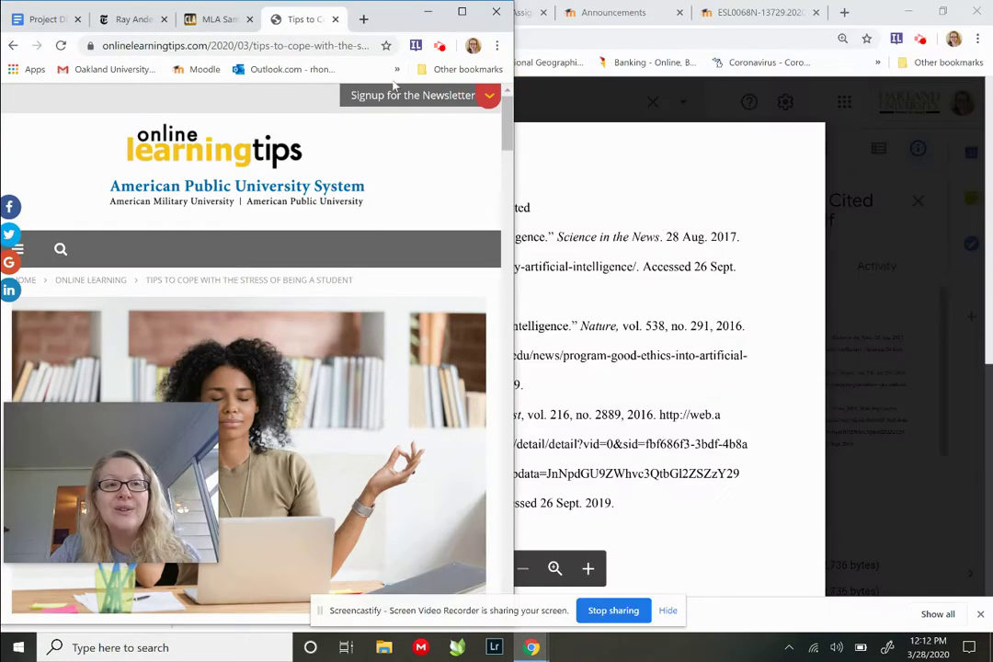
left_click(65, 16)
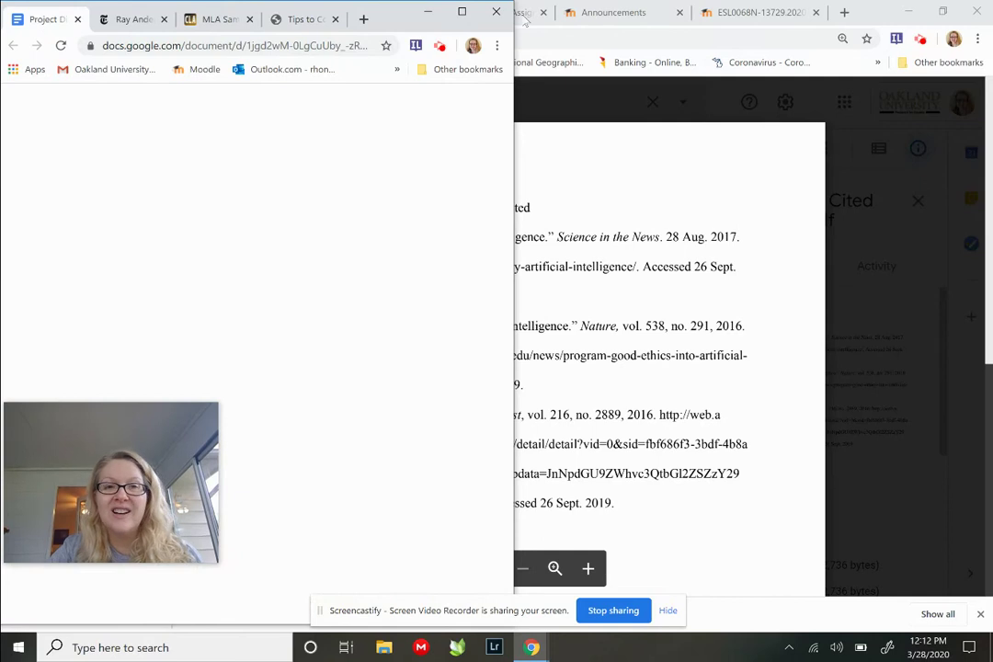
left_click(463, 12)
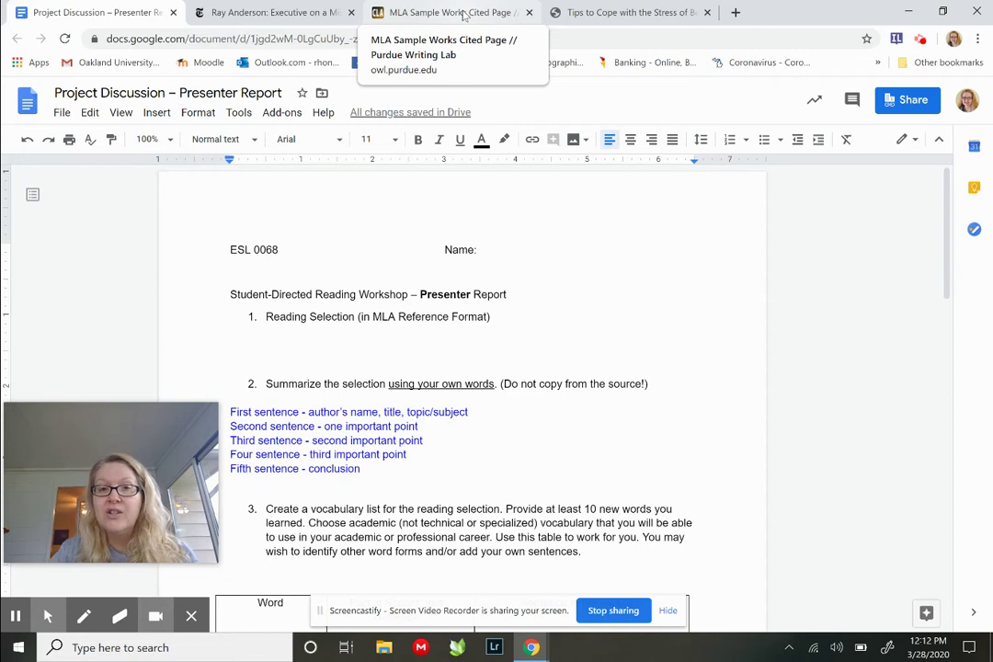
Step: Examine the sample entries on Purdue OWL's MLA Sample Works Cited Page, especially the first New York Times citation
left_click(455, 9)
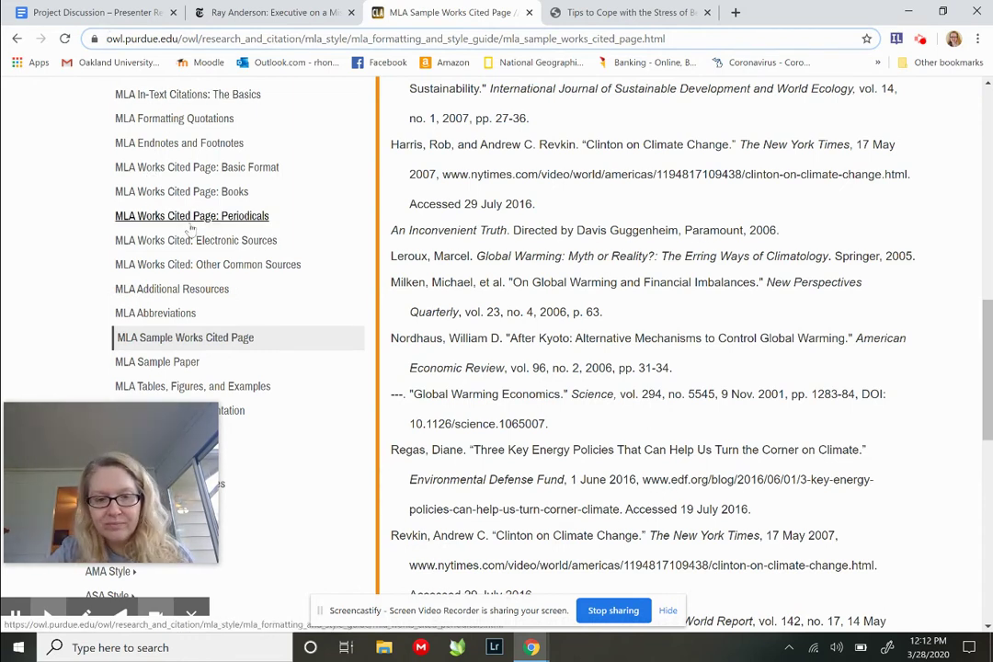
left_click(982, 321)
scroll(982, 322, "up", 5)
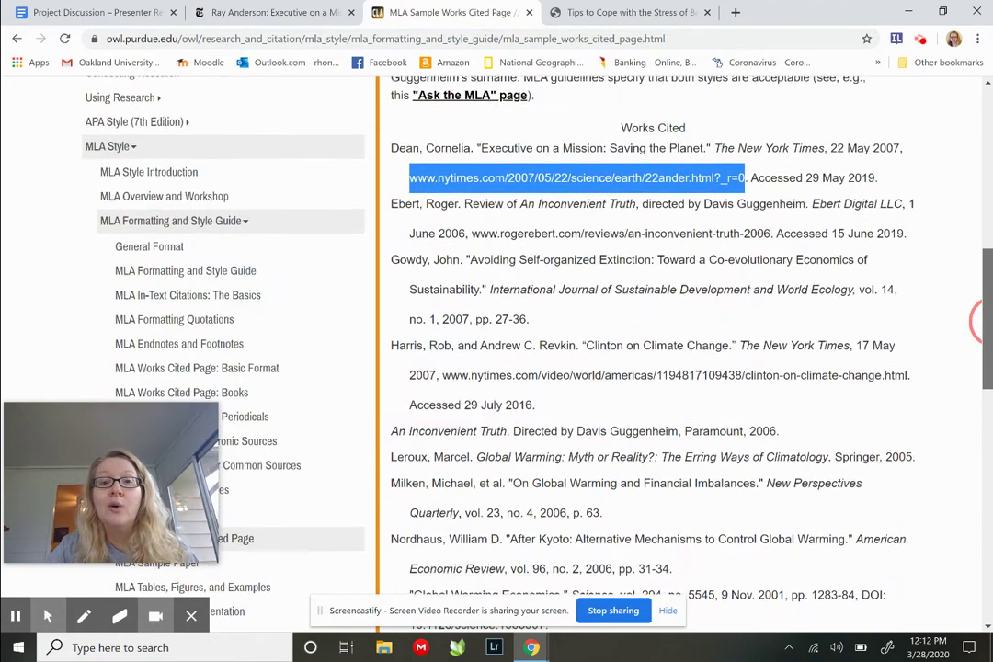
left_click_drag(980, 322, 980, 332)
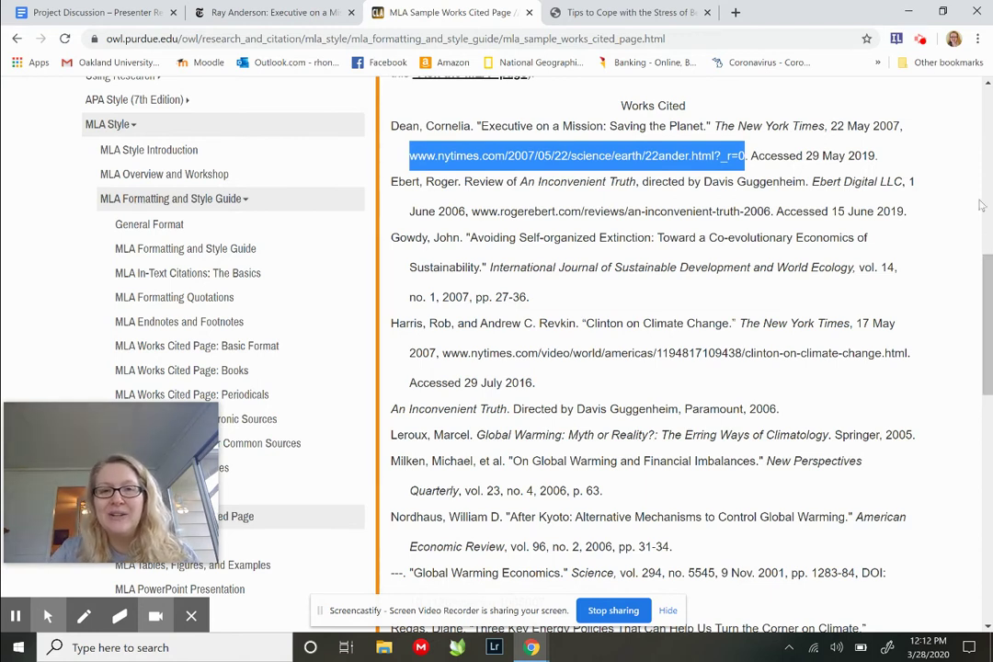
left_click(410, 126)
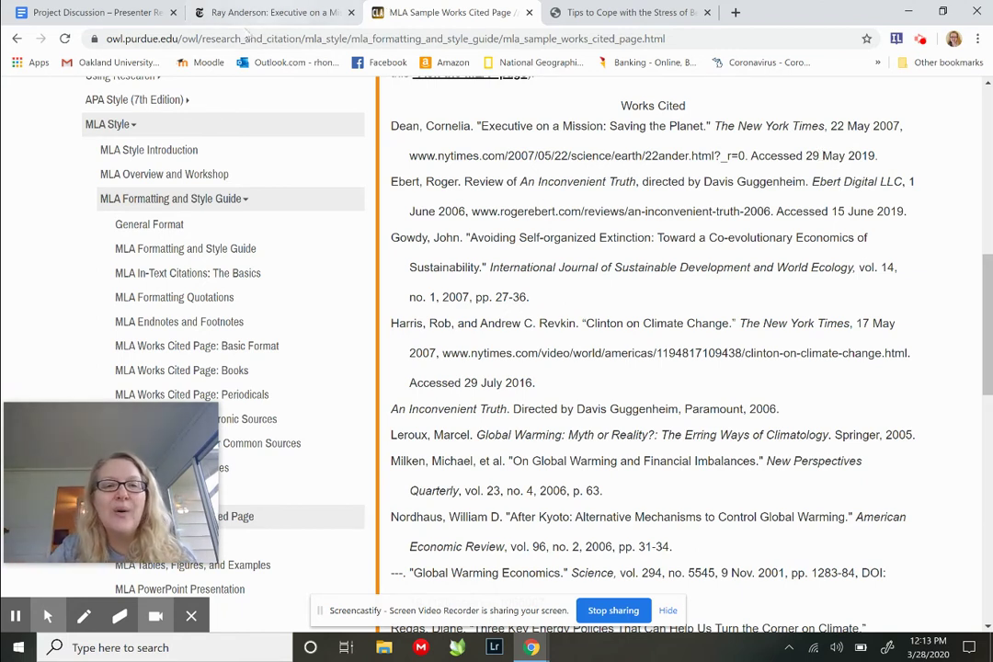
Step: In the Presenter Report, place the cursor below "Reading Selection" and open the EasyBib Bibliography Creator's bibliography manager
left_click(110, 20)
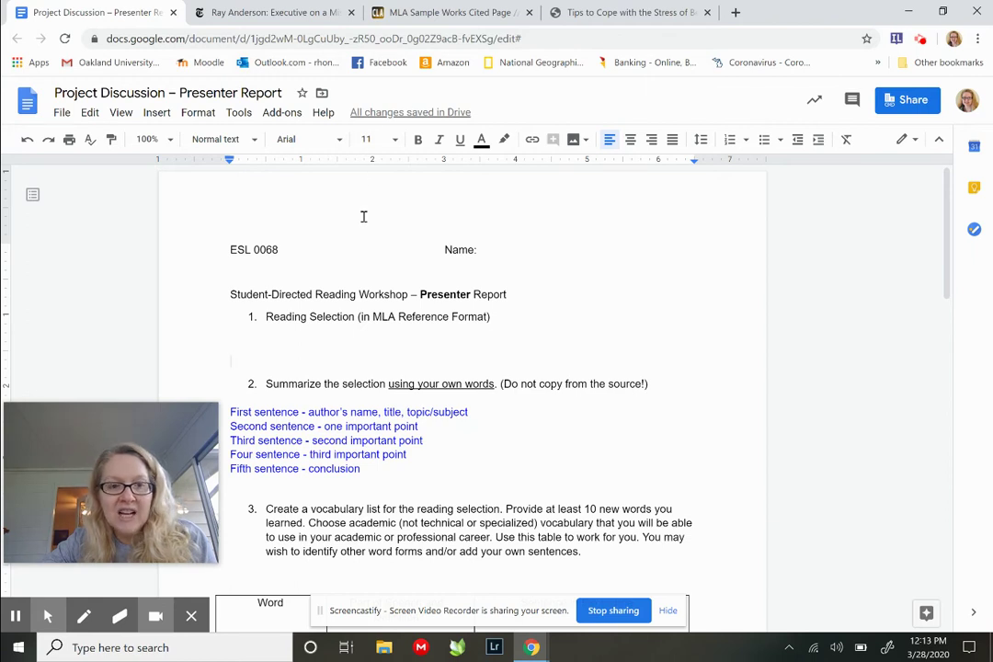
left_click(257, 343)
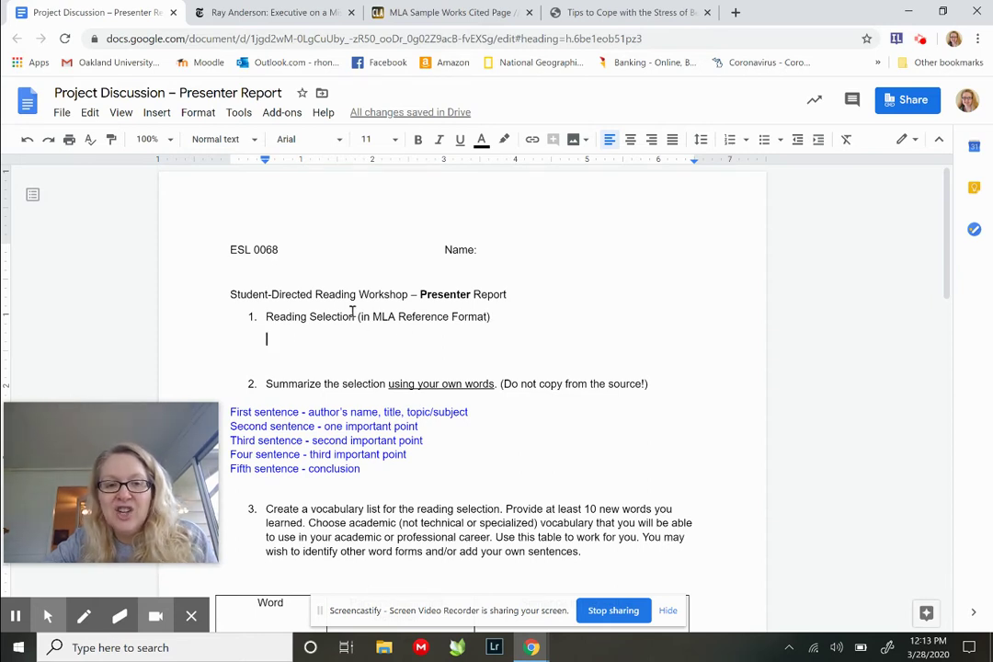
left_click(292, 113)
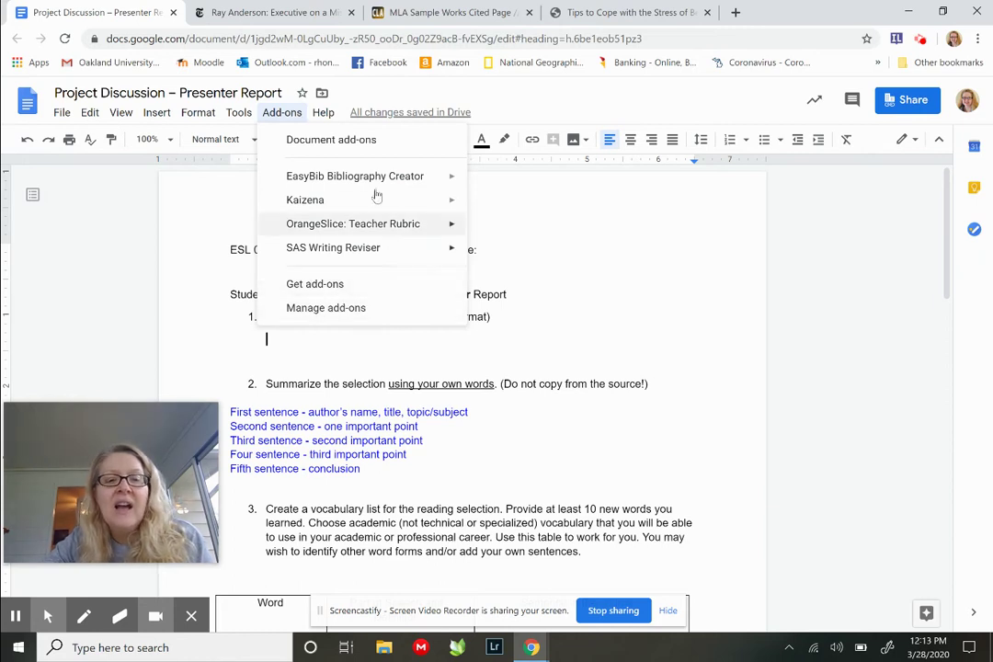
mouse_move(407, 182)
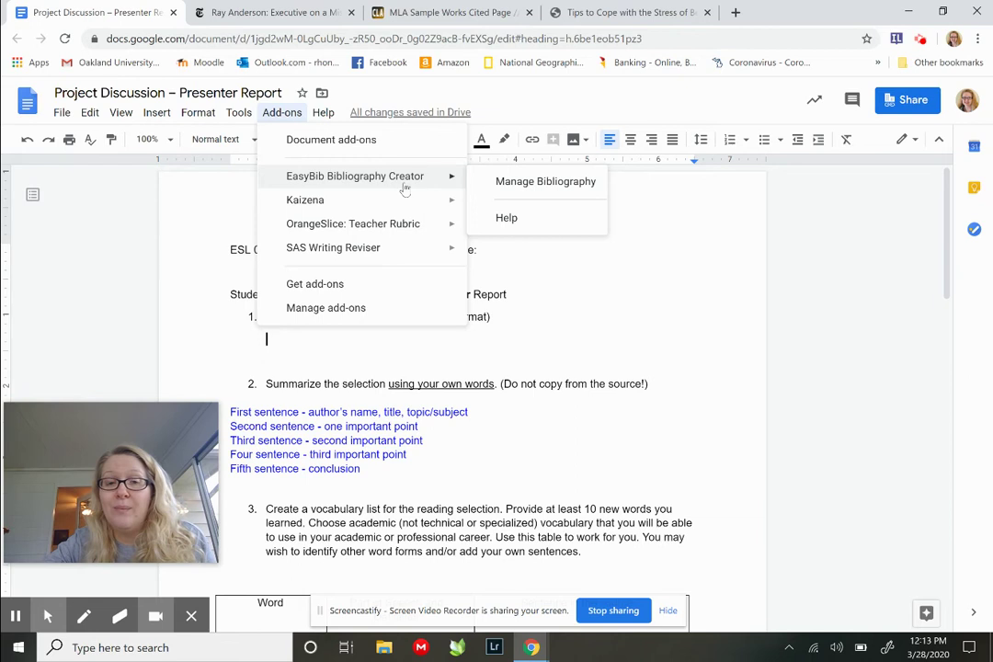
left_click(524, 183)
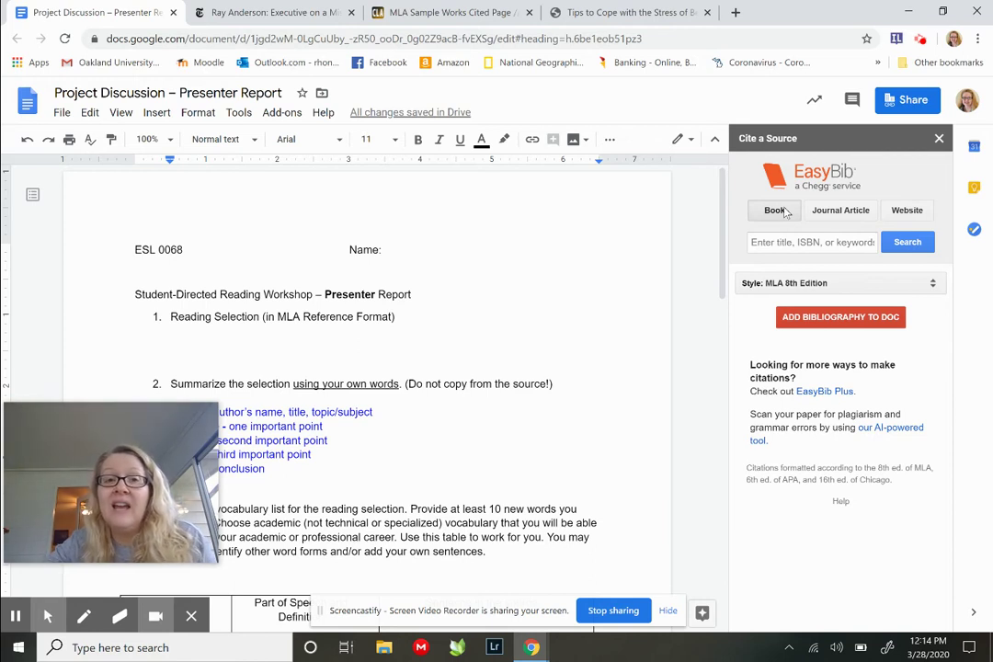
Step: Open the MLA Works Cited: Other Common Sources page in Purdue OWL's MLA Formatting and Style Guide
left_click(473, 17)
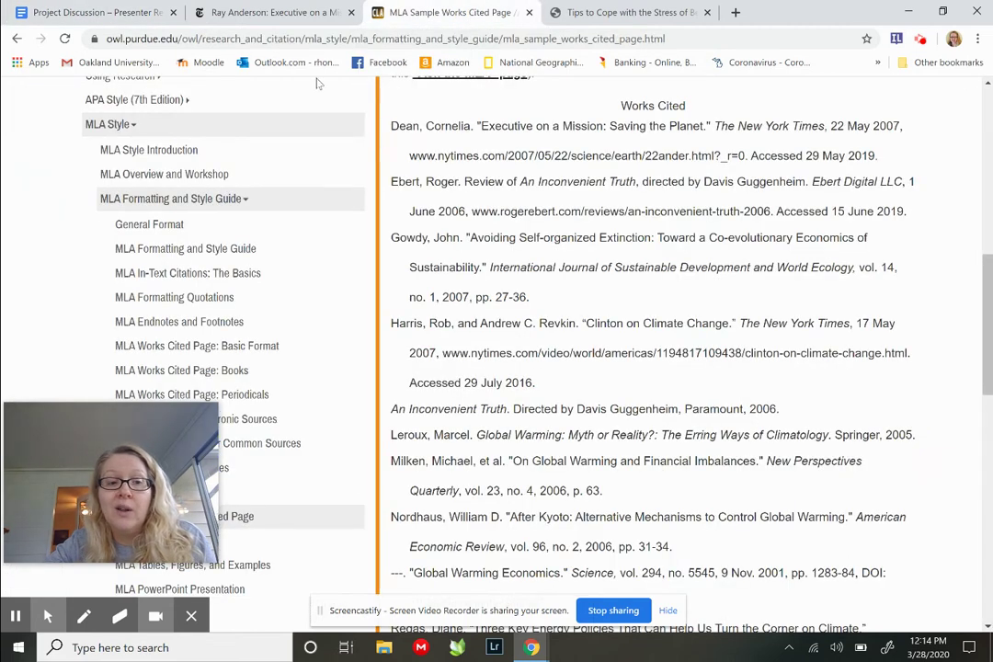
scroll(263, 368, "down", 2)
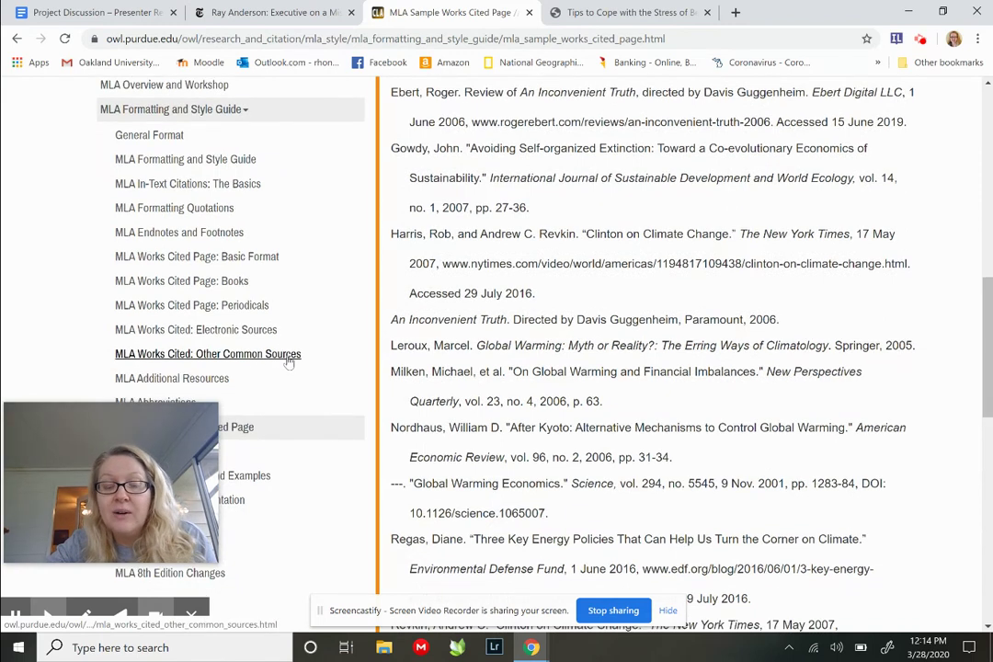
left_click(288, 359)
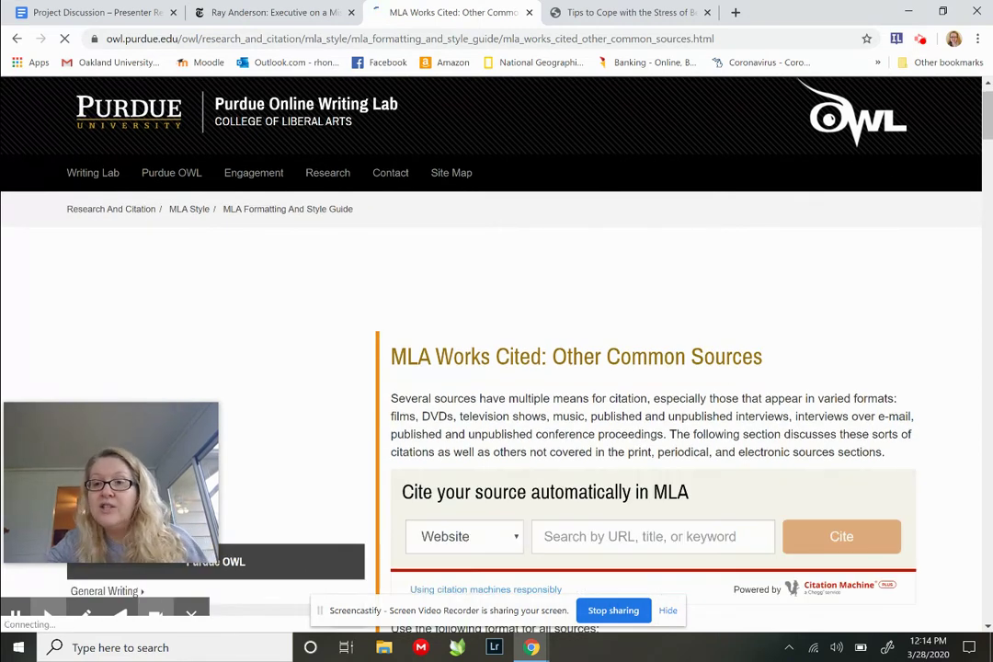
Step: Examine the MLA citation formats for other common sources, from interviews, speeches and artworks through songs to films and television shows
left_click_drag(984, 102, 982, 115)
scroll(977, 115, "down", 4)
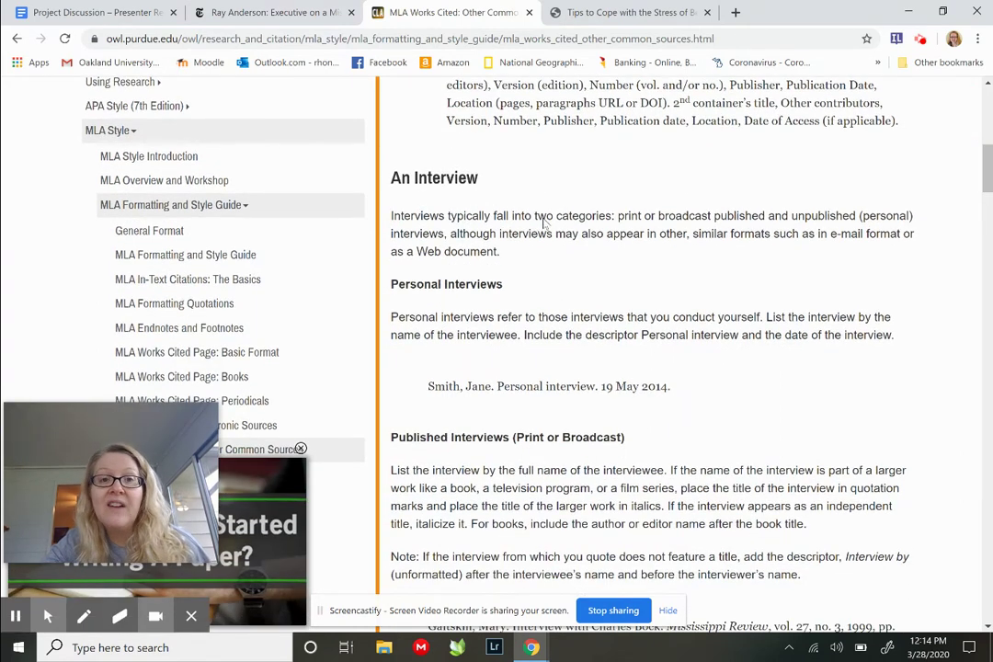
left_click(982, 163)
scroll(982, 163, "down", 7)
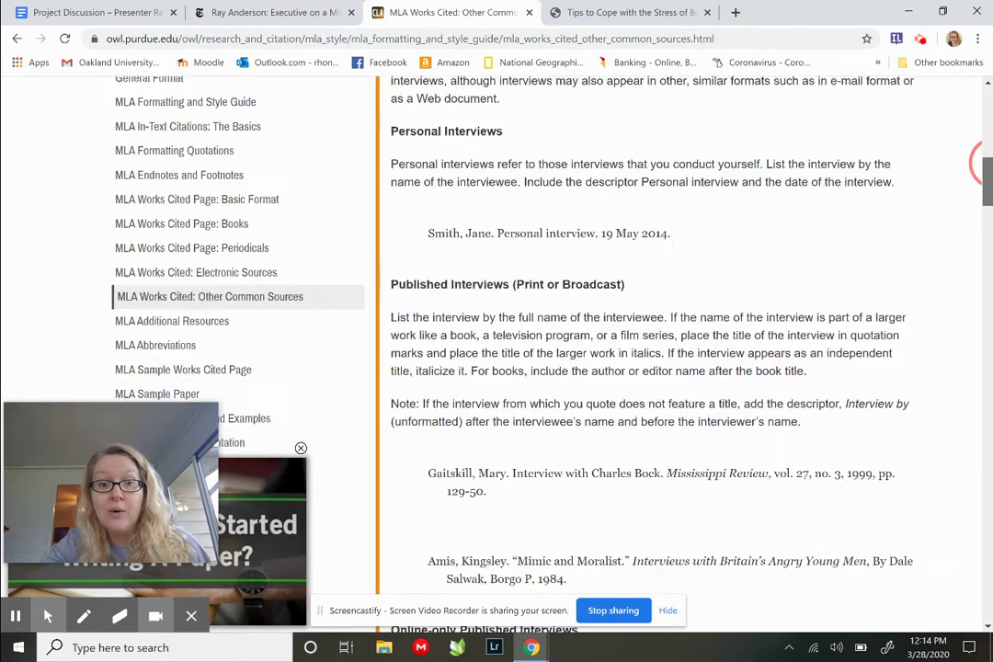
scroll(980, 162, "down", 3)
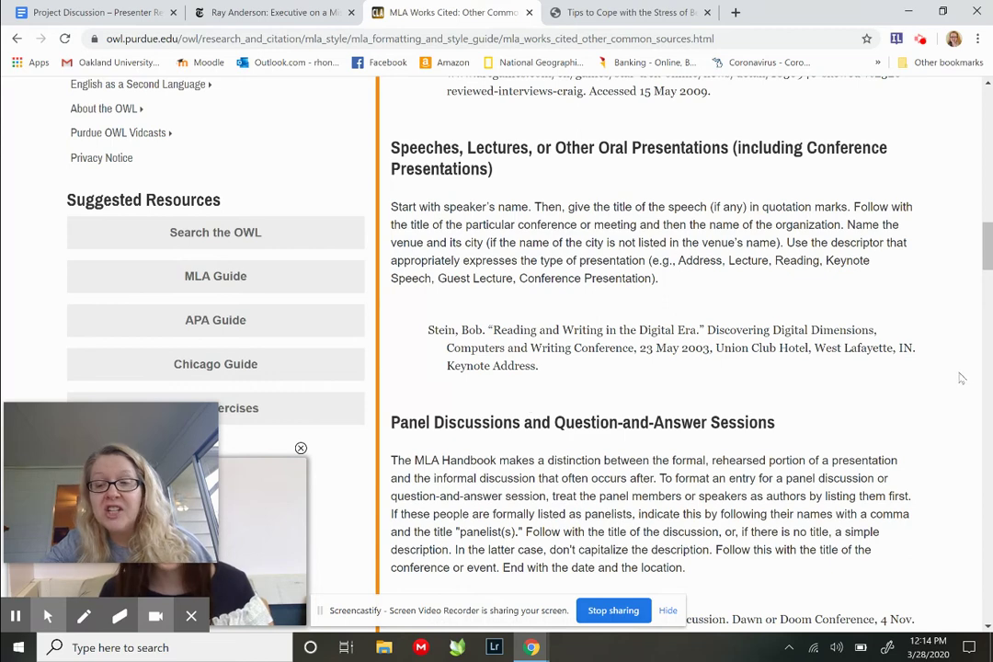
left_click_drag(987, 244, 987, 276)
scroll(980, 247, "down", 3)
scroll(980, 246, "down", 3)
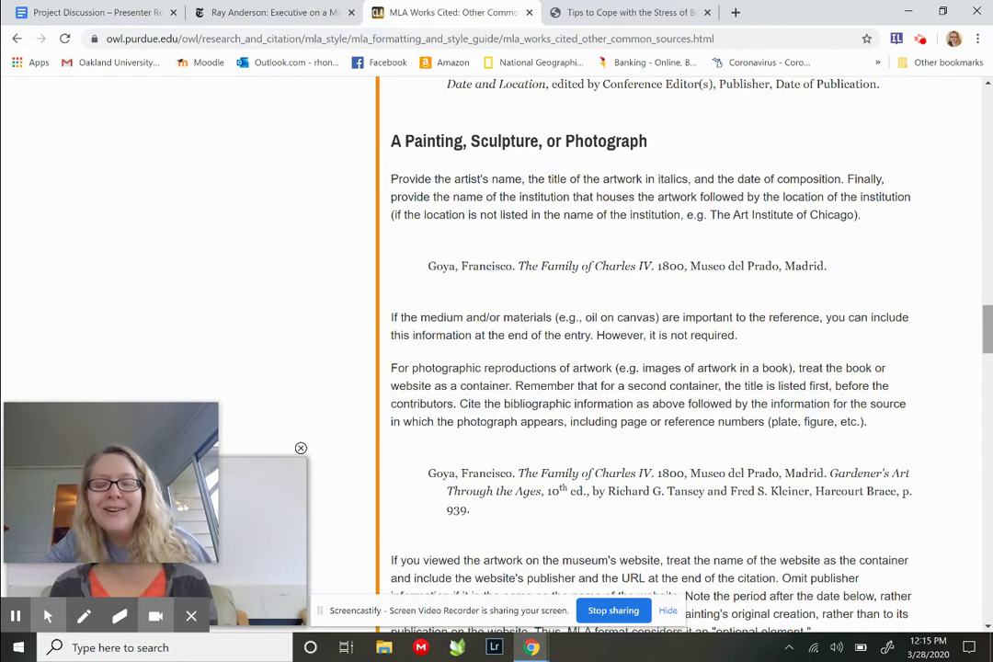
scroll(980, 329, "down", 1)
scroll(981, 329, "down", 9)
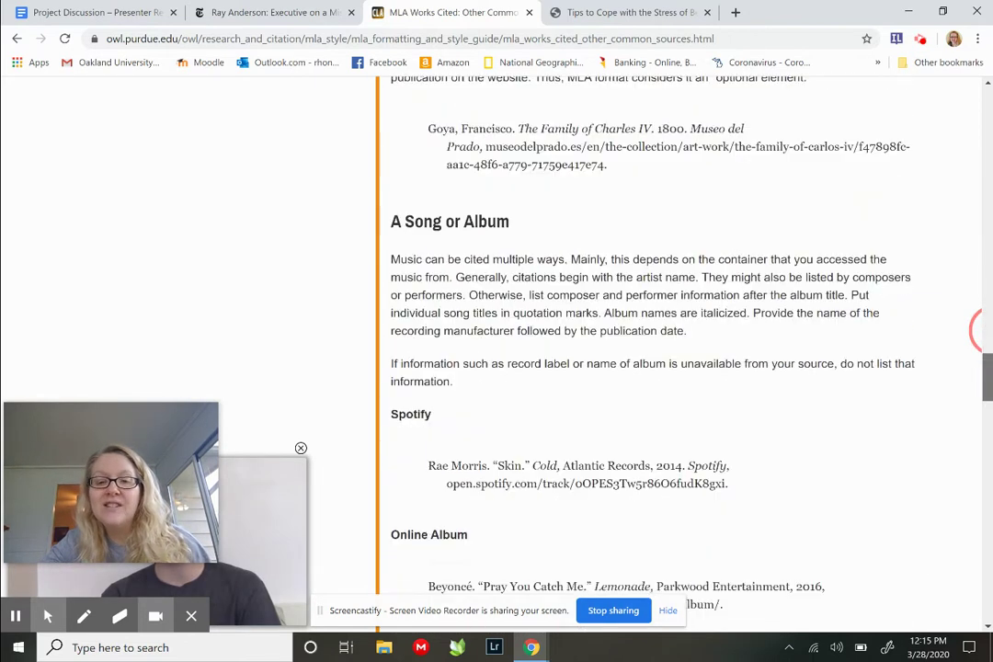
scroll(976, 330, "down", 4)
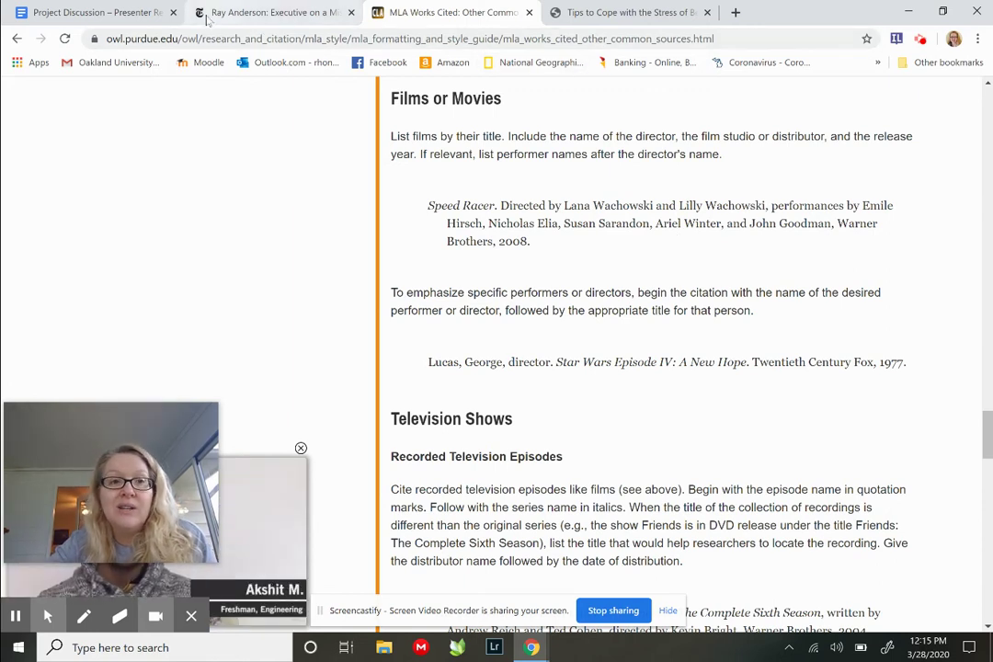
Step: Copy the web address of the New York Times article "Executive on a Mission: Saving the Planet"
left_click(89, 13)
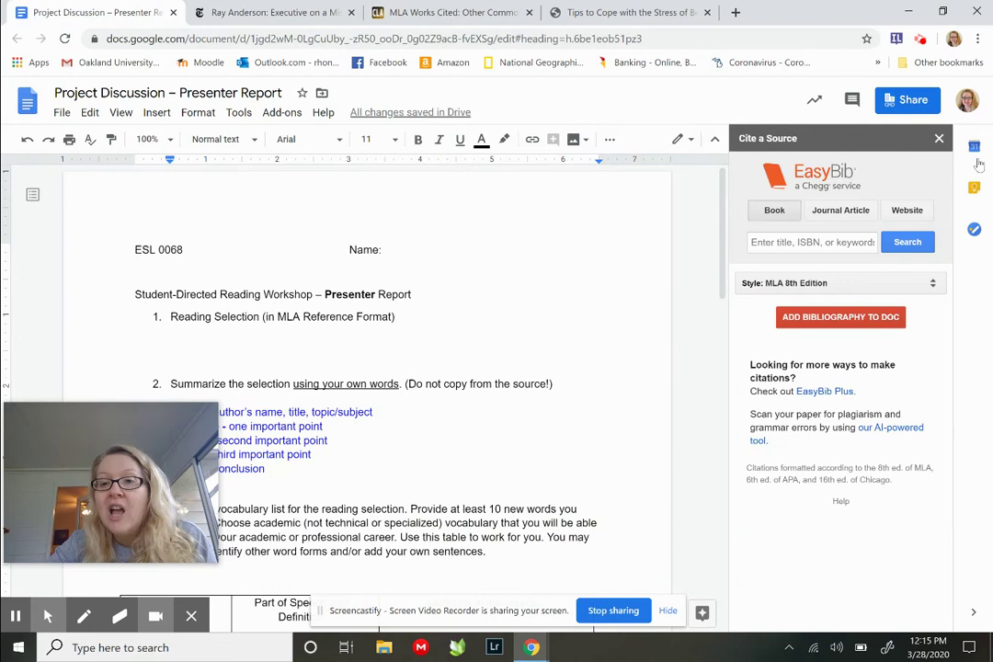
left_click(469, 11)
left_click(290, 13)
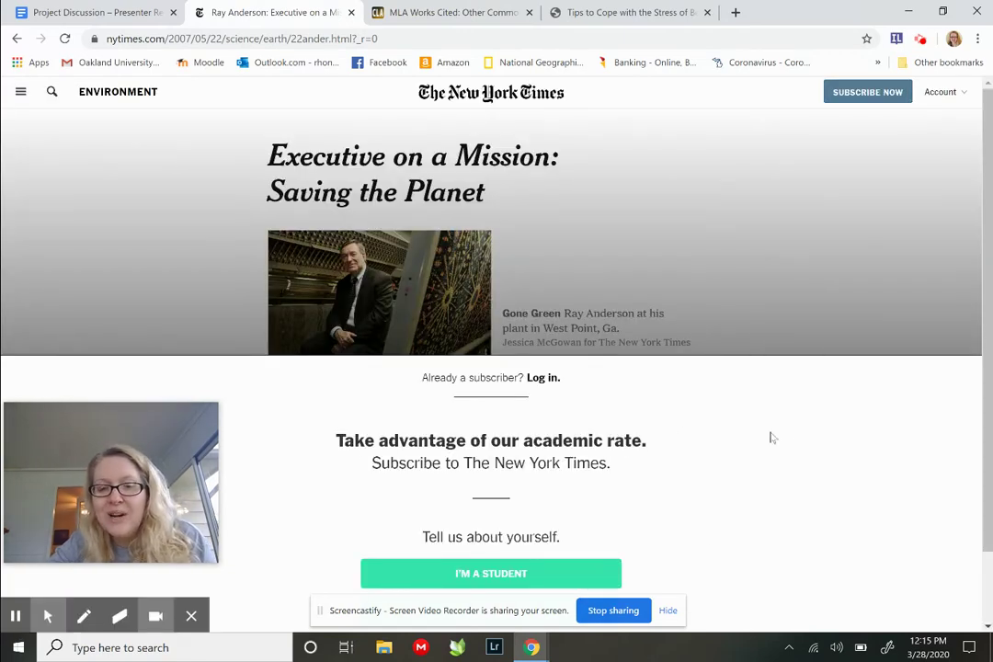
left_click(355, 38)
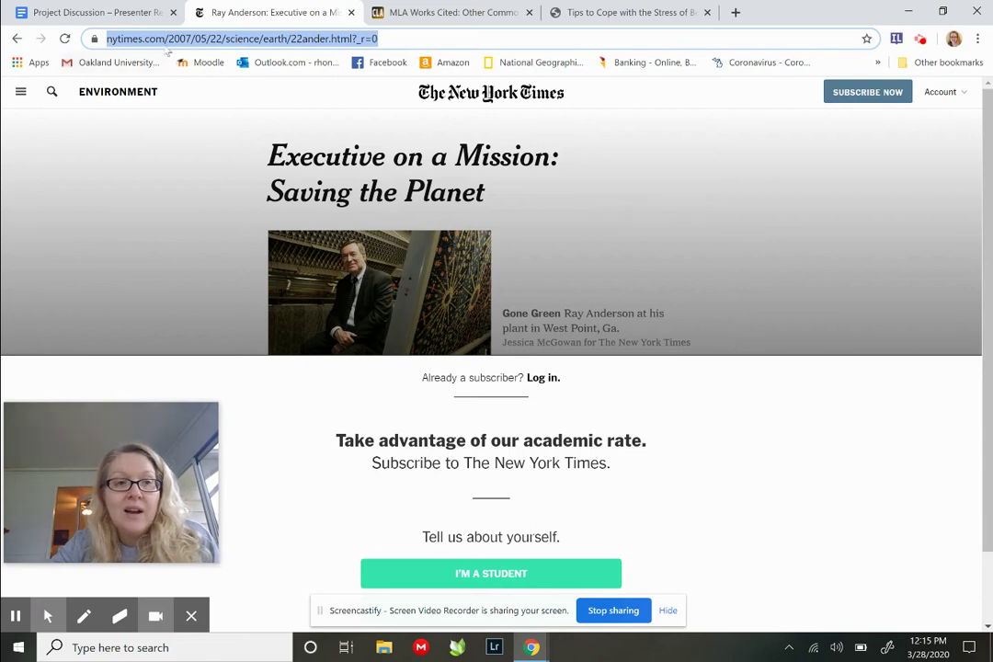
Step: In the Presenter Report, set EasyBib's source type to Website and search with the copied New York Times article URL
left_click(115, 13)
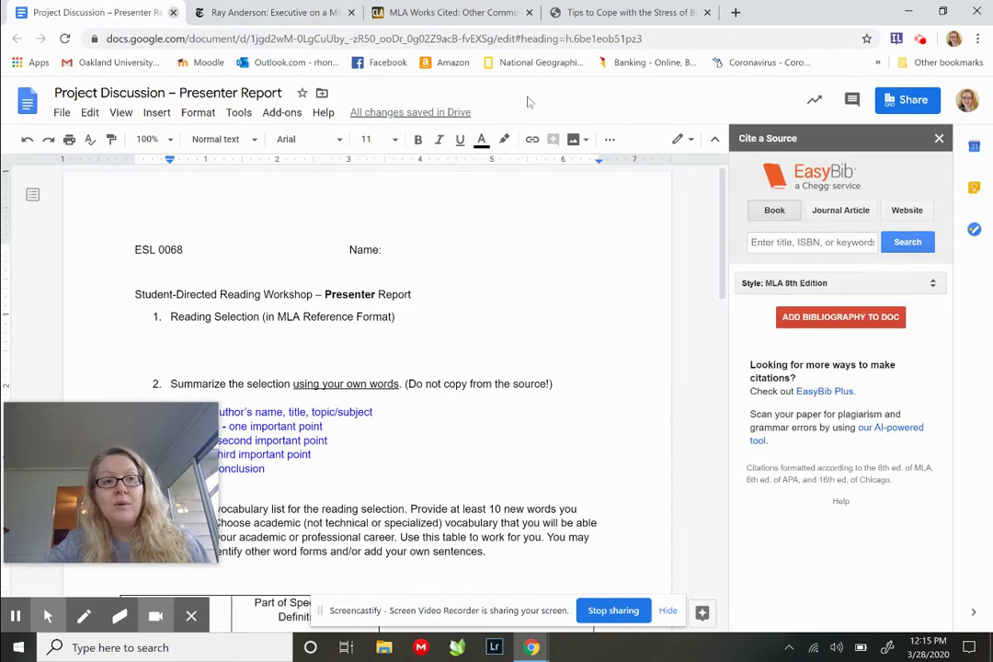
left_click(909, 211)
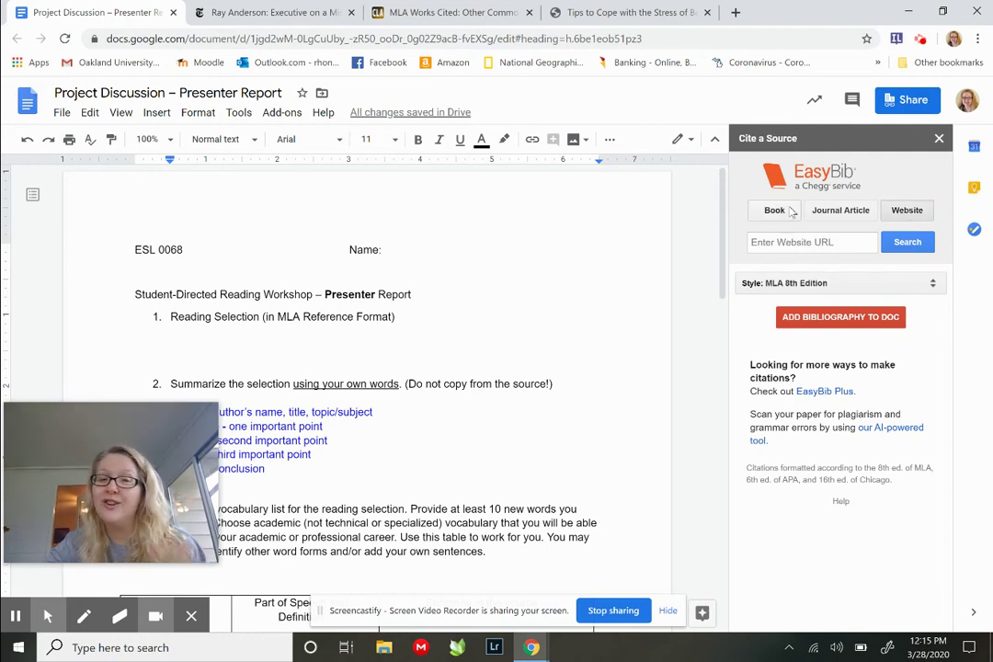
left_click(788, 243)
key("ctrl+v")
left_click(907, 242)
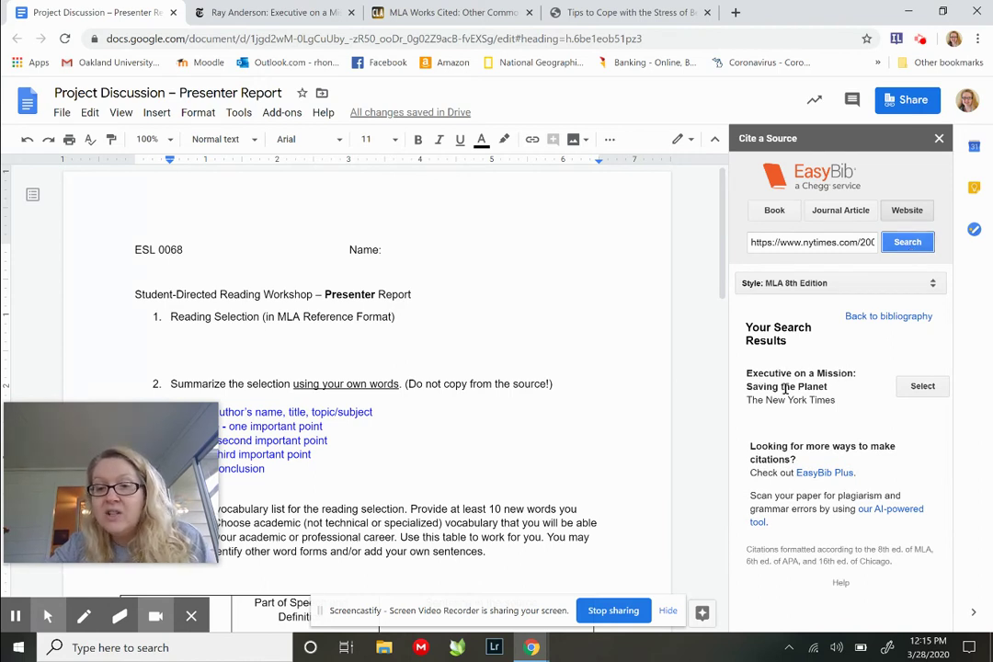
Step: Recheck the New York Times article page and add the "Executive on a Mission: Saving the Planet" citation to the document as an MLA 8th Edition bibliography
left_click(267, 12)
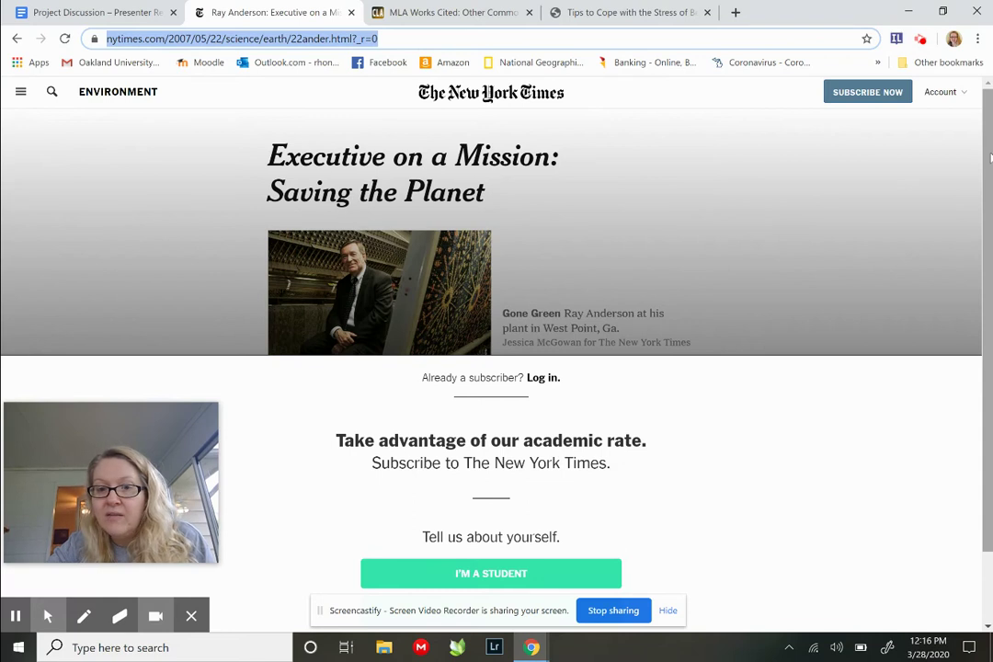
left_click(989, 158)
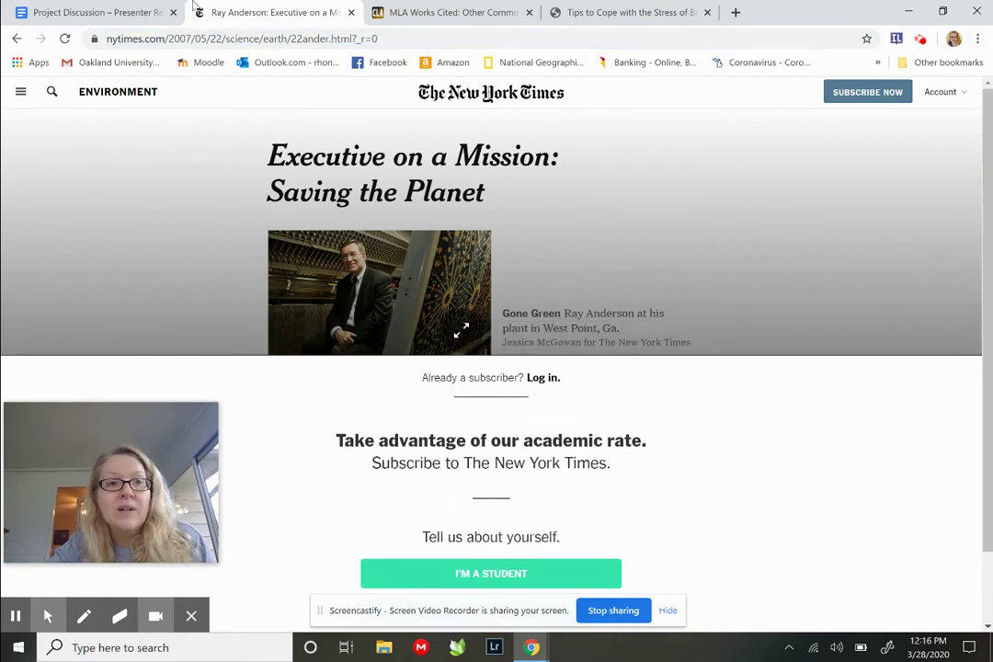
left_click(77, 14)
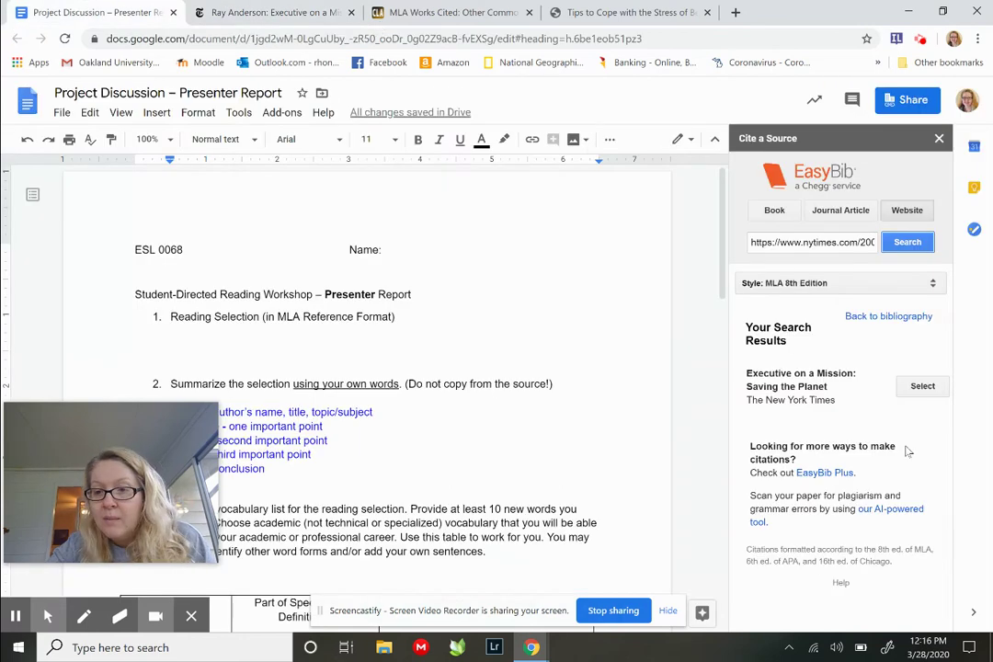
left_click(935, 392)
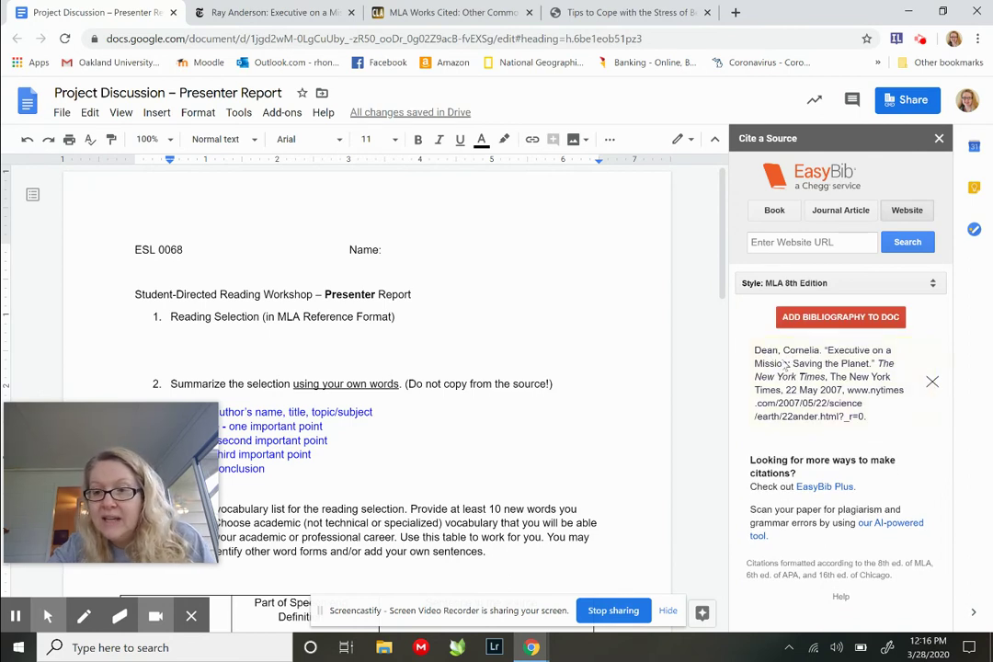
left_click(837, 319)
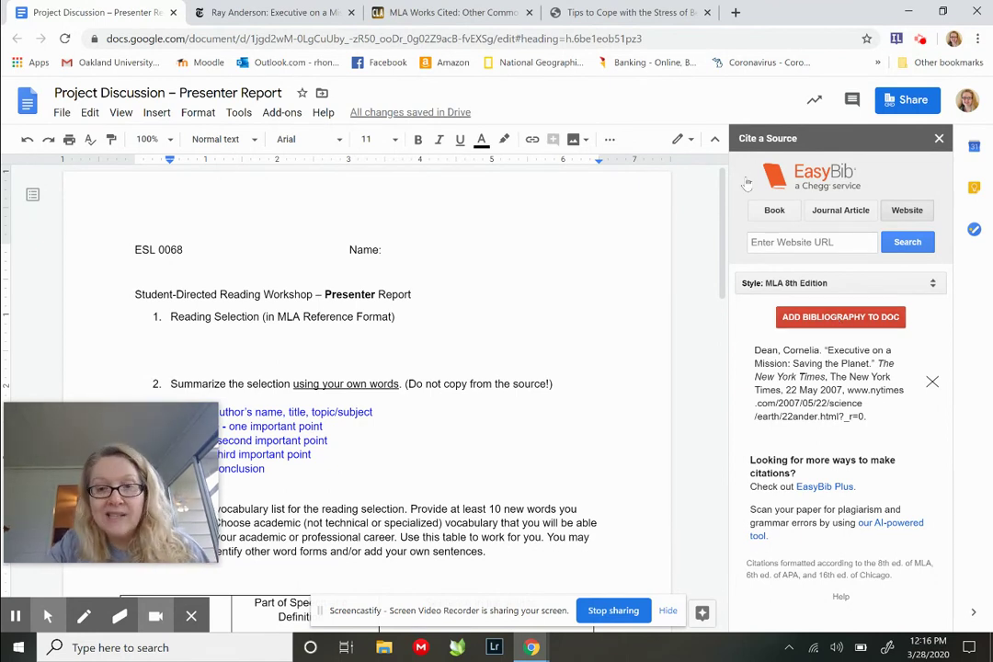
Step: Add "Accessed on 28 March 2020." to the end of the Works Cited entry, after the article's web address
left_click_drag(722, 186, 738, 473)
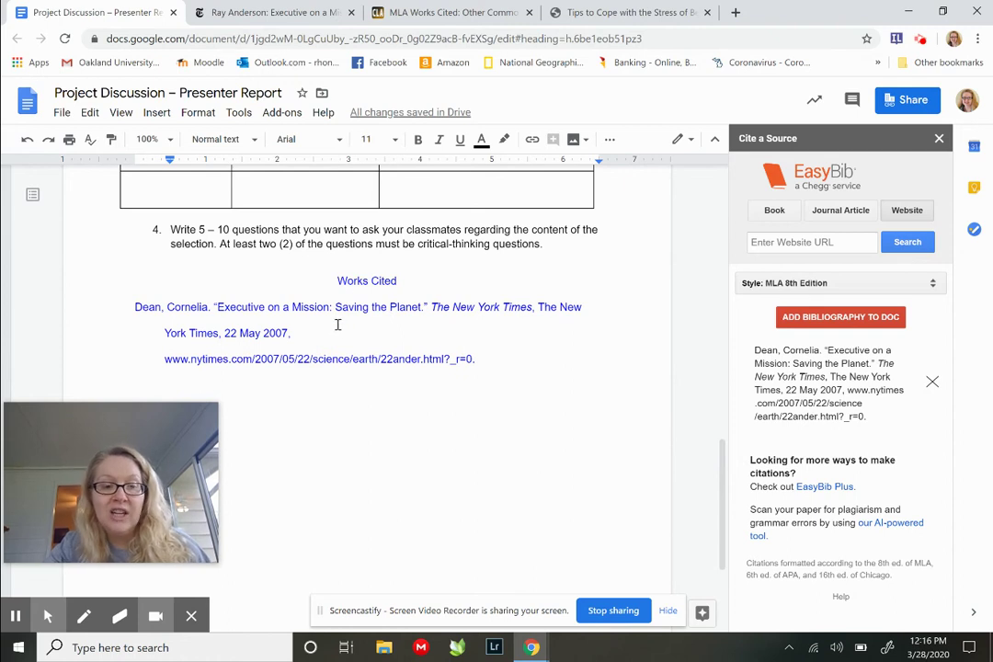
left_click(497, 364)
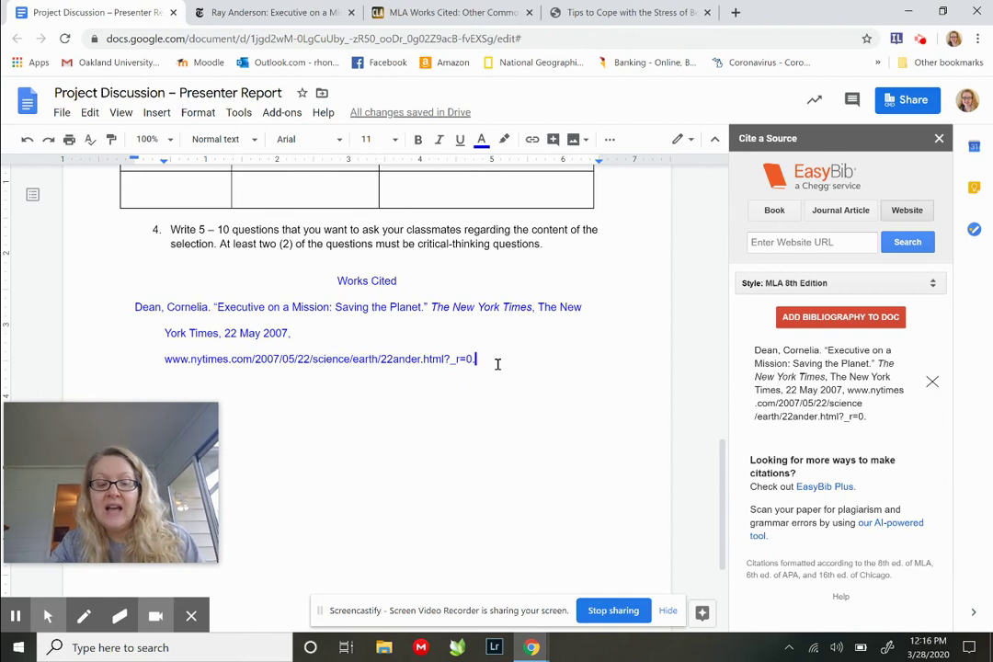
type("Accessed by")
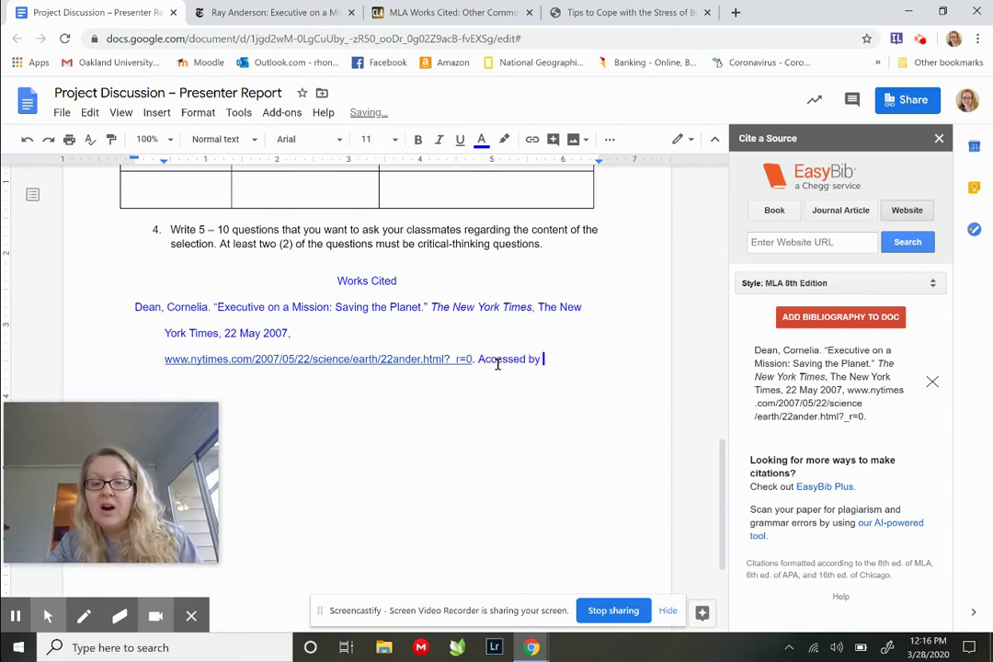
key("BackSpace")
key("BackSpace")
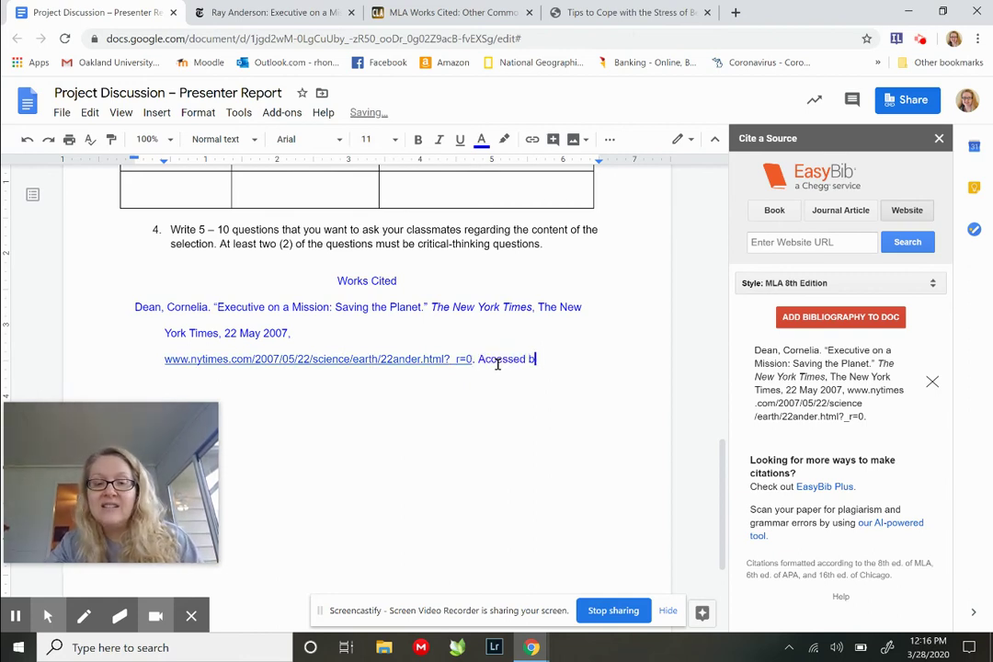
key("BackSpace")
type("on ")
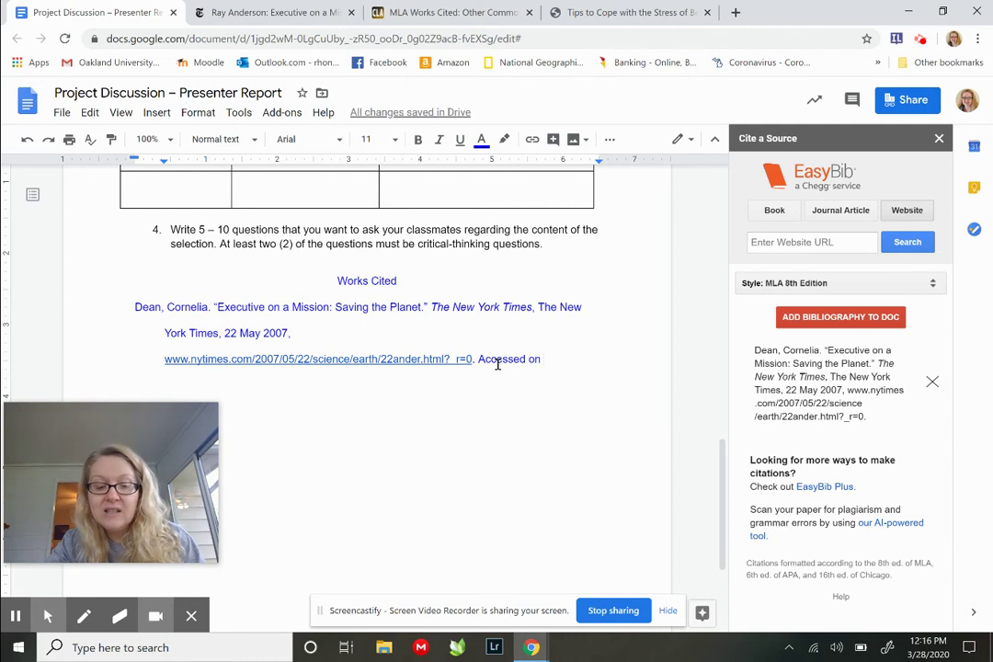
type("28 March")
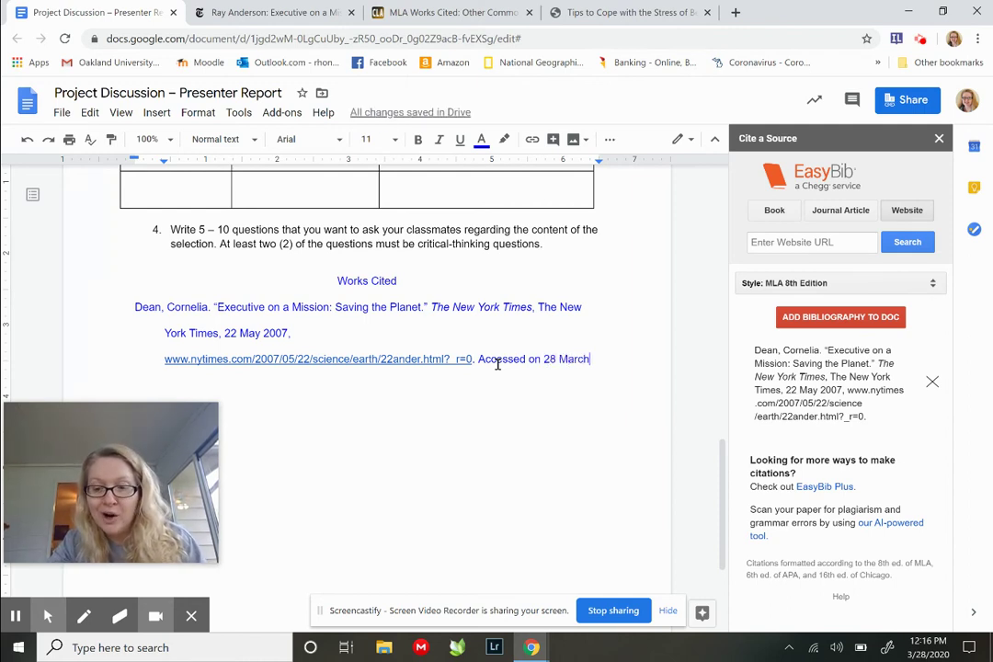
type(" 2020")
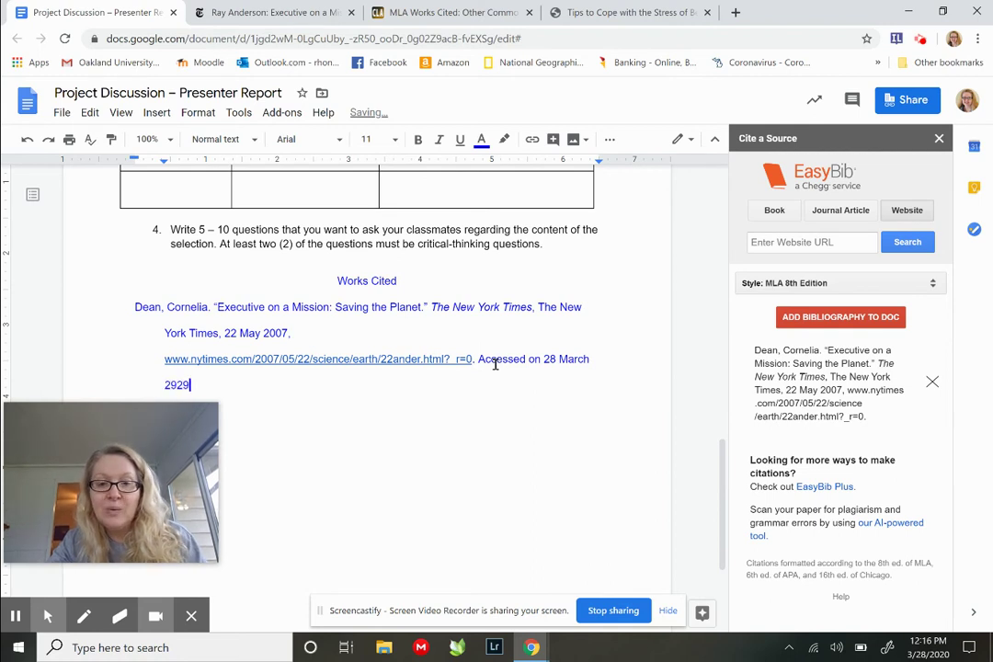
key("BackSpace")
key("BackSpace")
key("BackSpace")
type("9")
key("BackSpace")
type("020.")
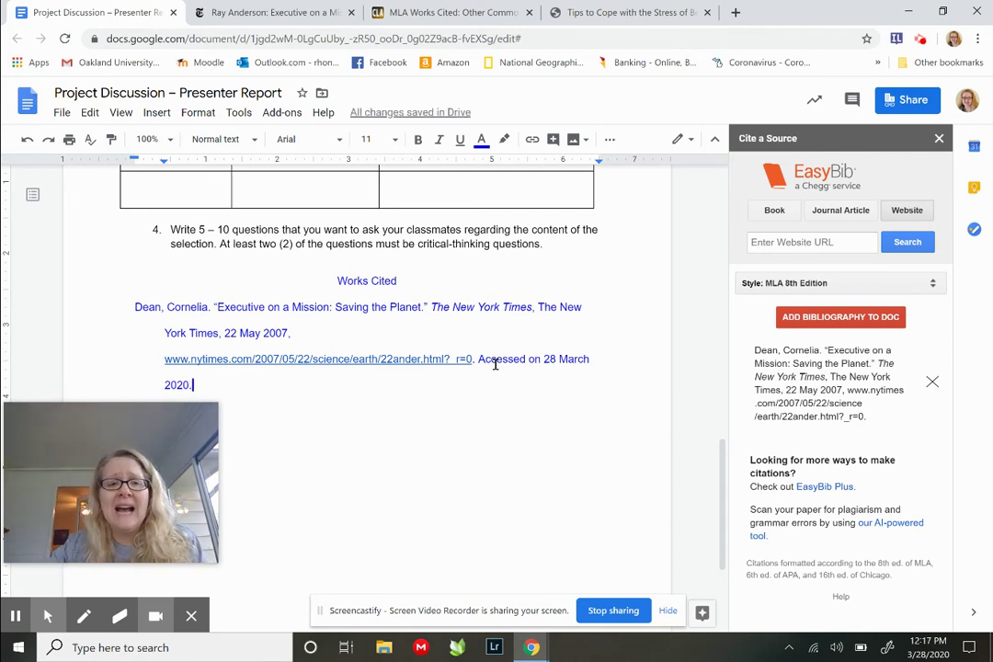
Step: Remove the hyperlink from the citation's web address and set the Works Cited heading and entry to black text
right_click(405, 359)
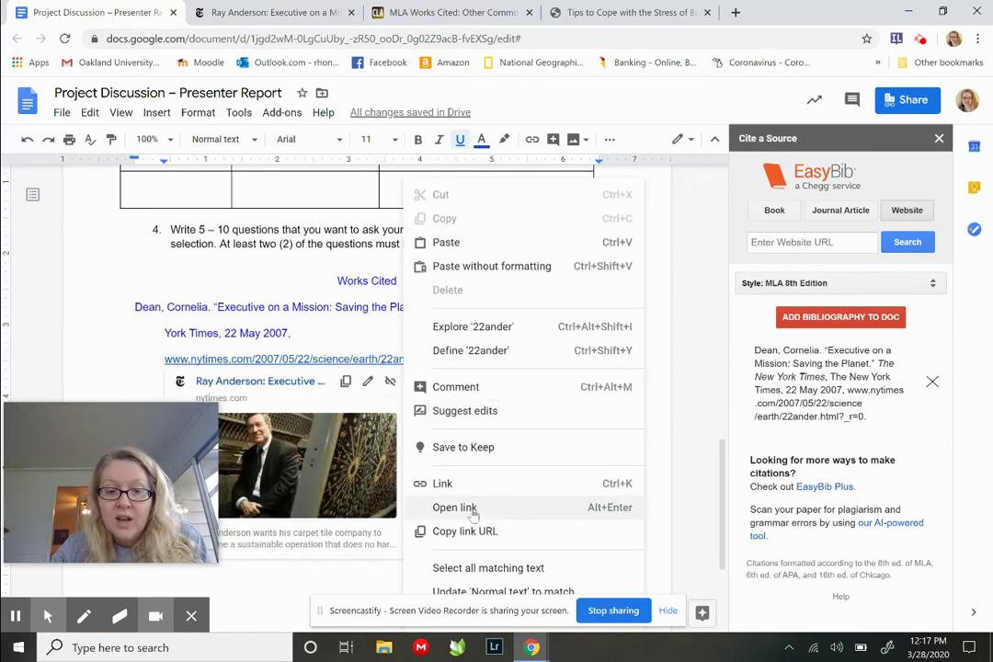
left_click(391, 381)
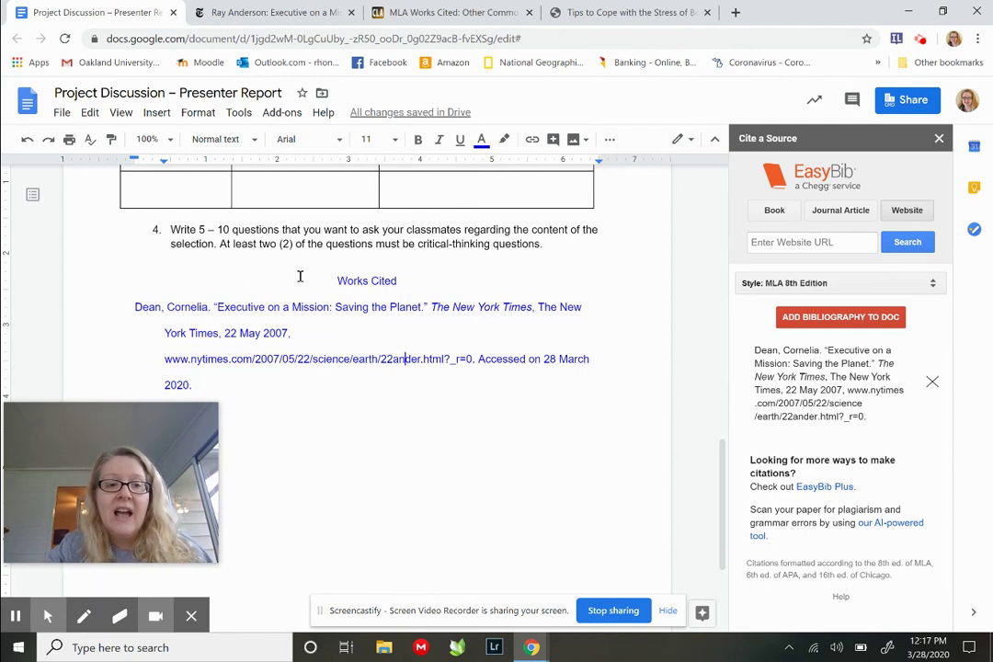
left_click_drag(306, 281, 344, 401)
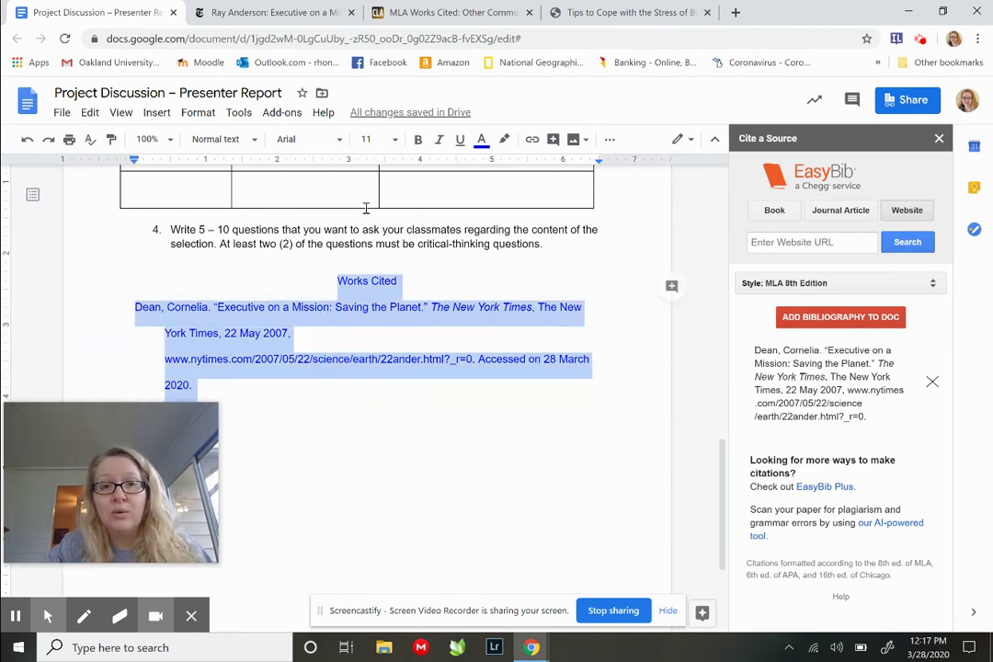
left_click(481, 139)
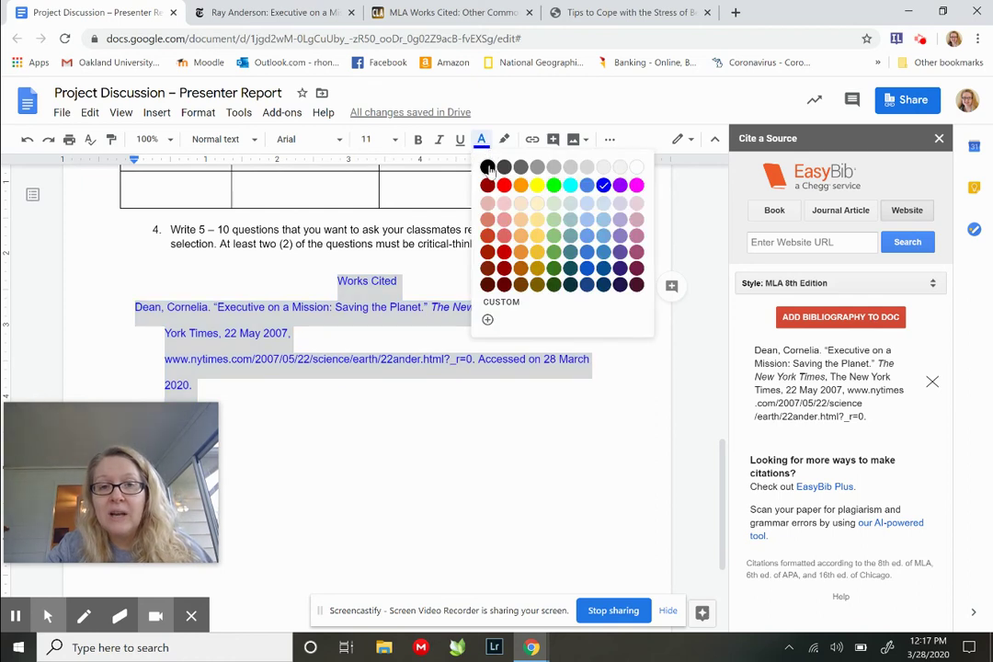
left_click(489, 167)
left_click(410, 346)
Step: Move the finished citation below item 1, Reading Selection (in MLA Reference Format), and delete the Works Cited heading
left_click_drag(136, 307, 230, 384)
key("ctrl+c")
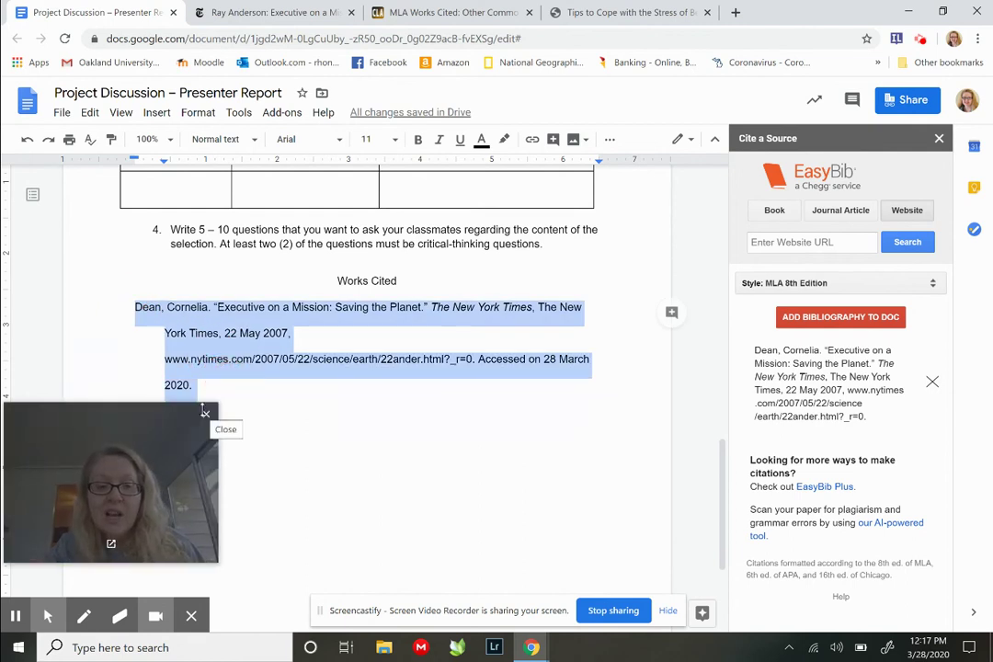
key("BackSpace")
triple_click(202, 282)
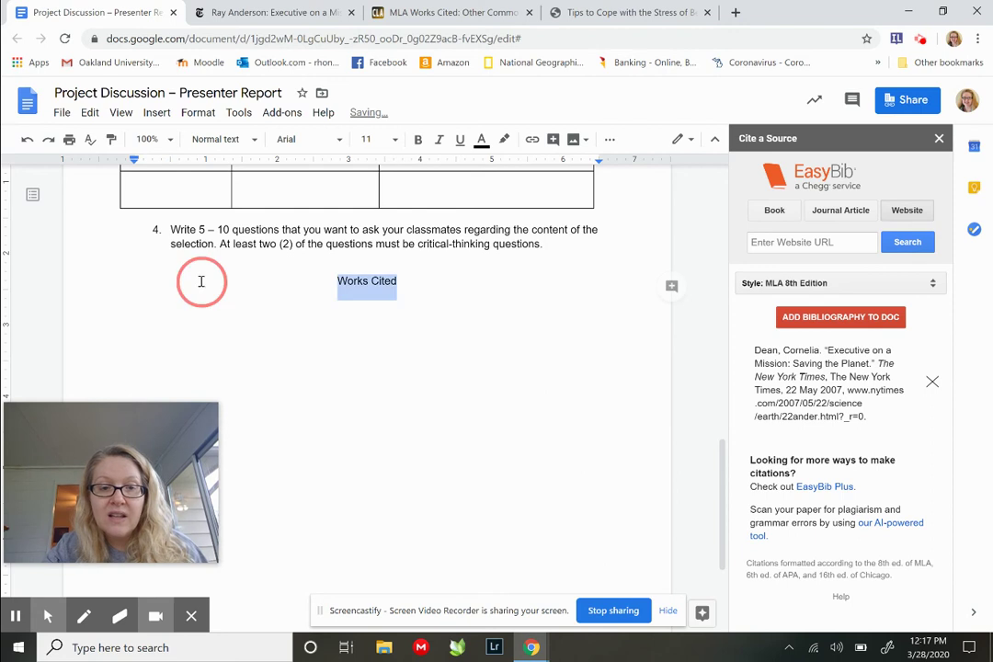
key("BackSpace")
left_click_drag(723, 470, 724, 207)
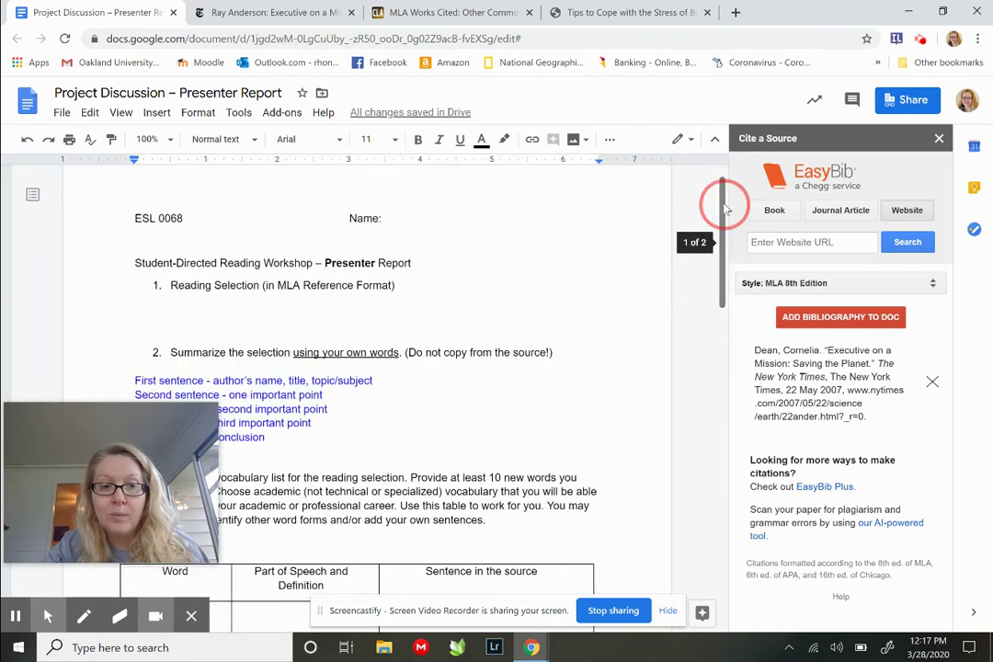
left_click(179, 310)
key("ctrl+v")
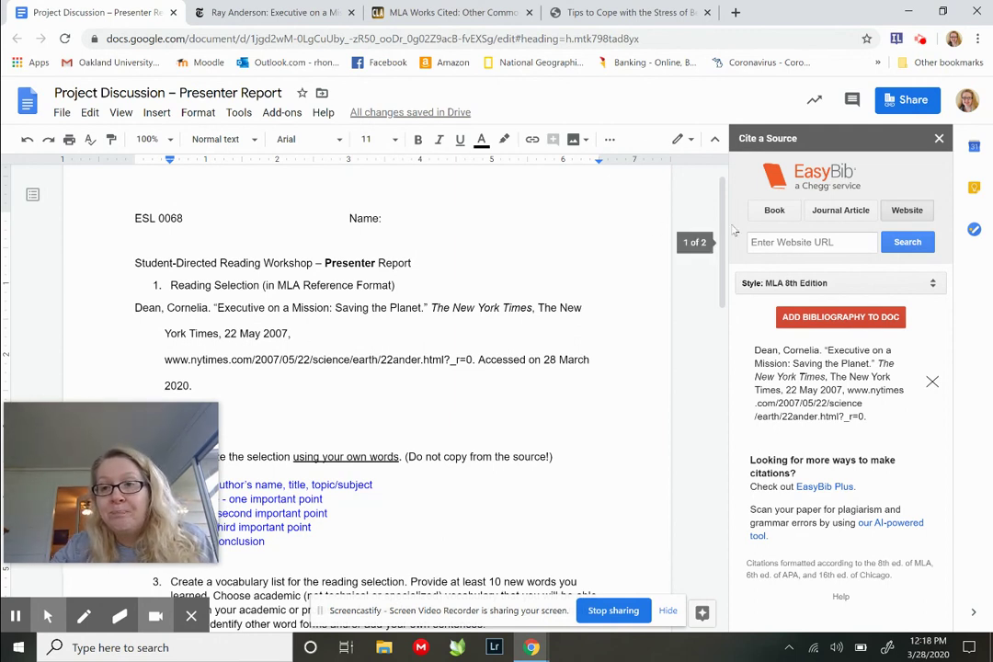
Step: Open the G Suite Marketplace for Docs add-ons and search for EasyBib Bibliography Creator
left_click(279, 114)
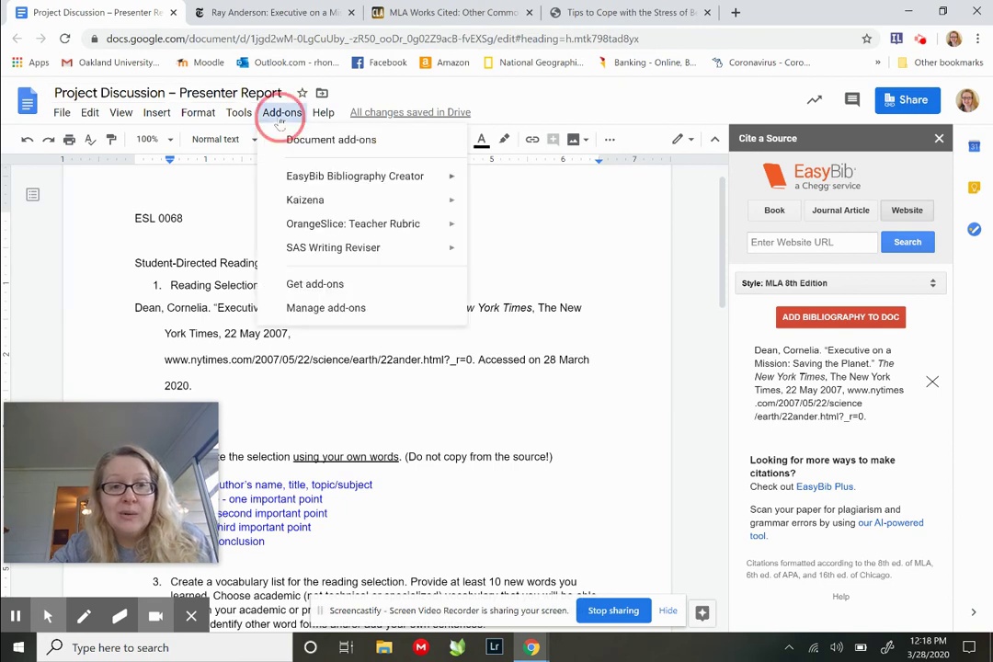
left_click(320, 287)
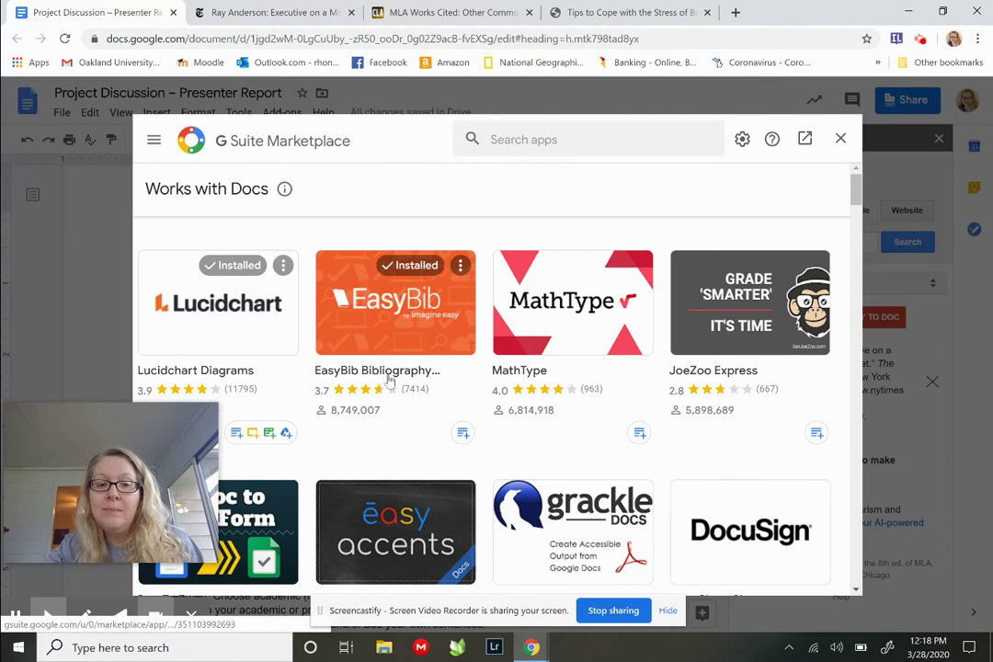
left_click(537, 140)
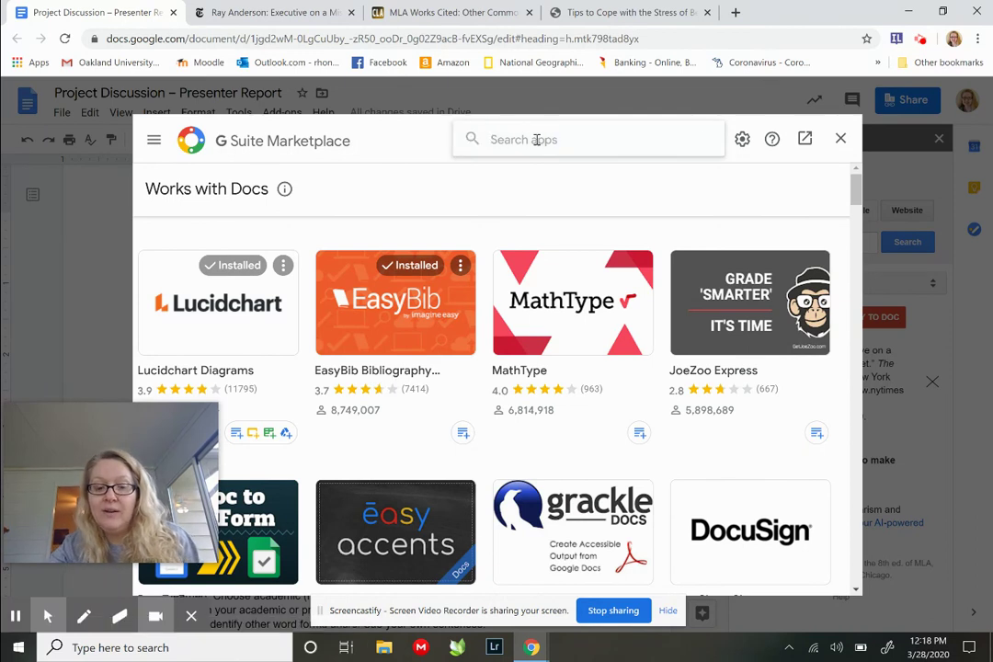
type("easy")
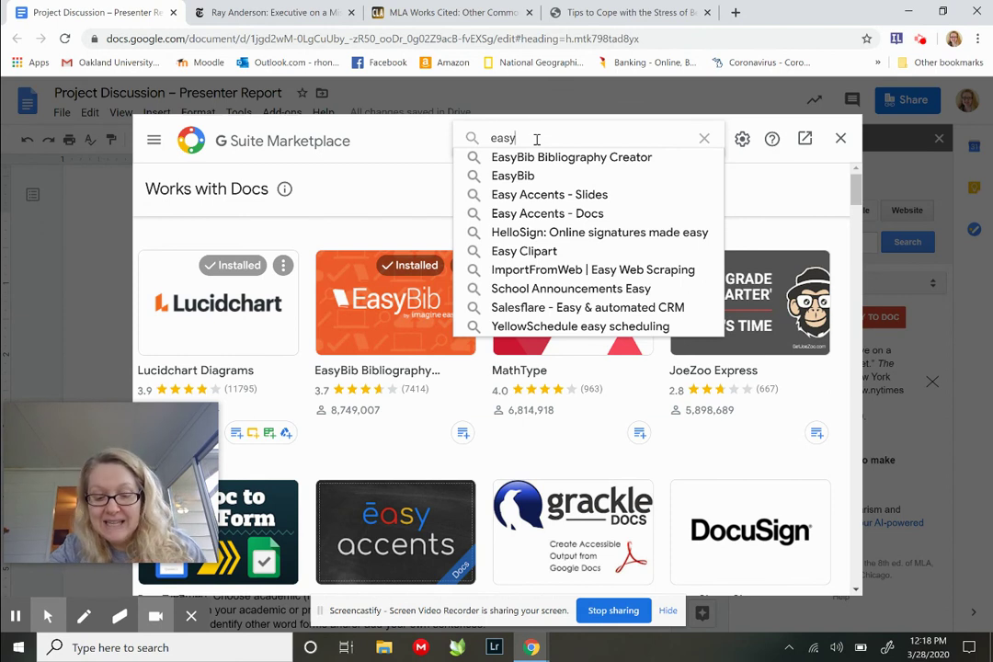
type("bib")
key("Down")
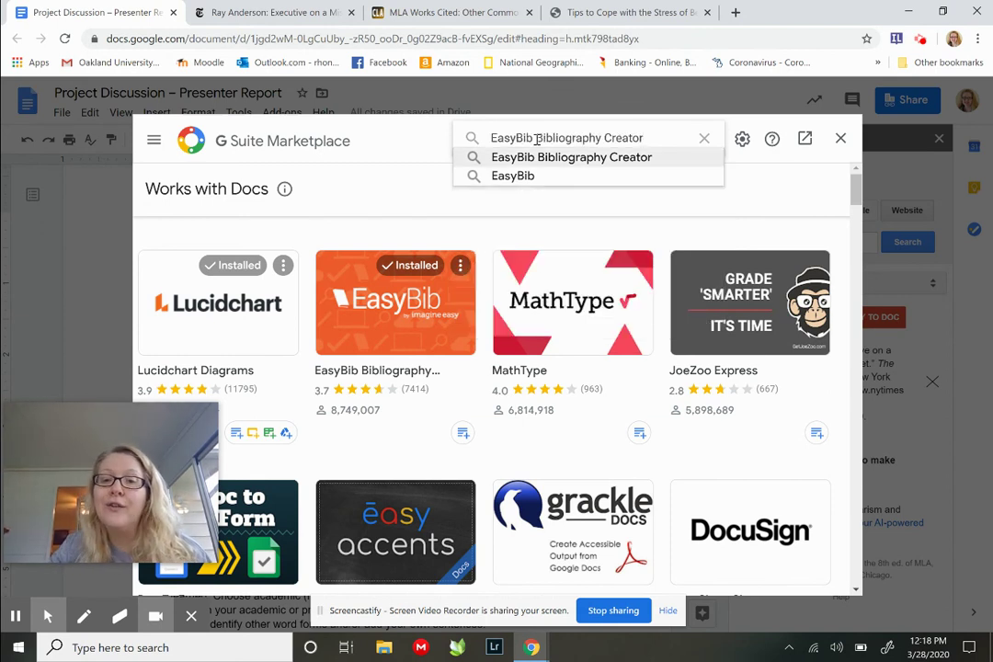